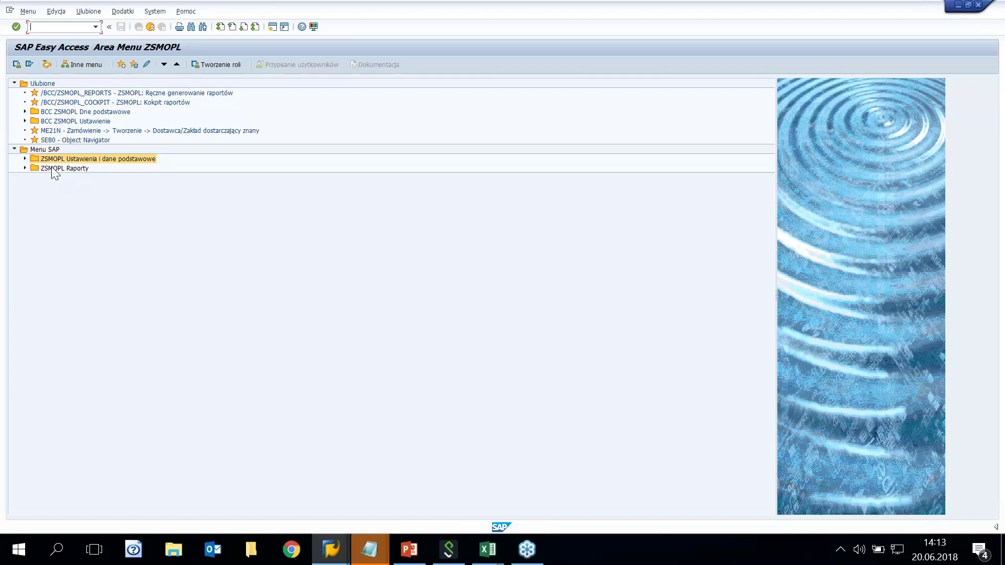
Step: Open the customer list (ZSMOPL: Lista odbiorców) from the ZSMOPL settings and master data folder
left_click(24, 159)
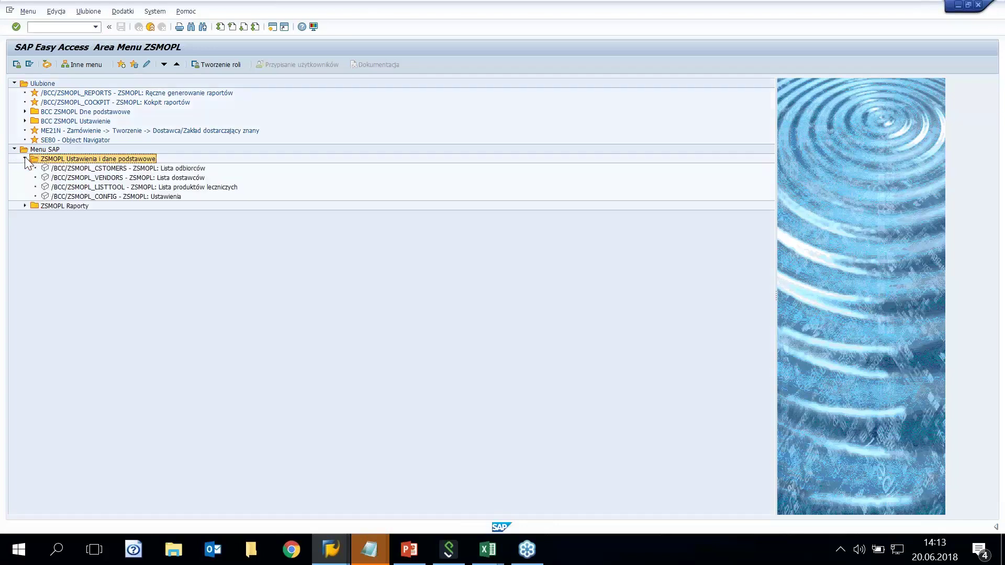
double_click(183, 168)
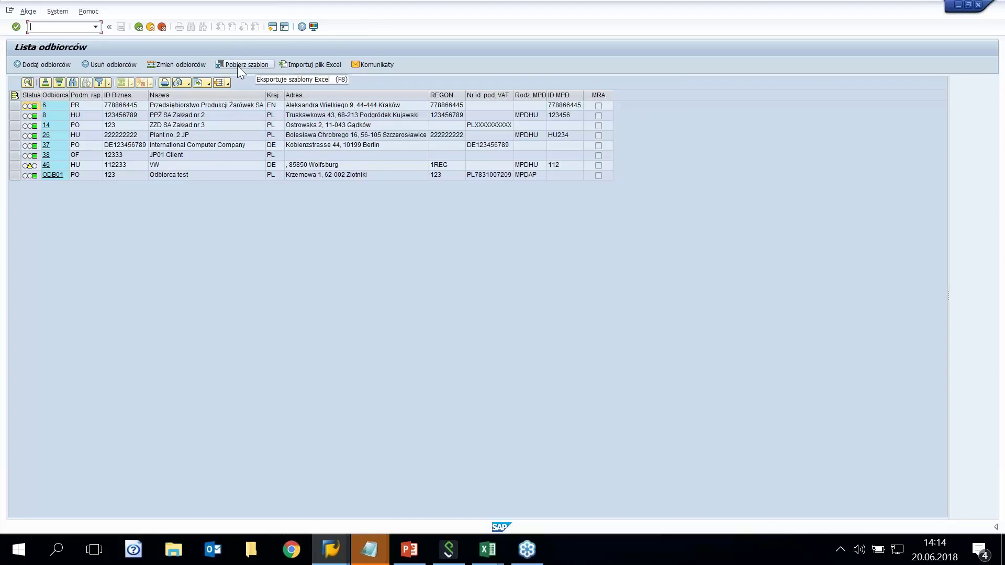
key("XF86AudioRaiseVolume")
key("XF86AudioRaiseVolume")
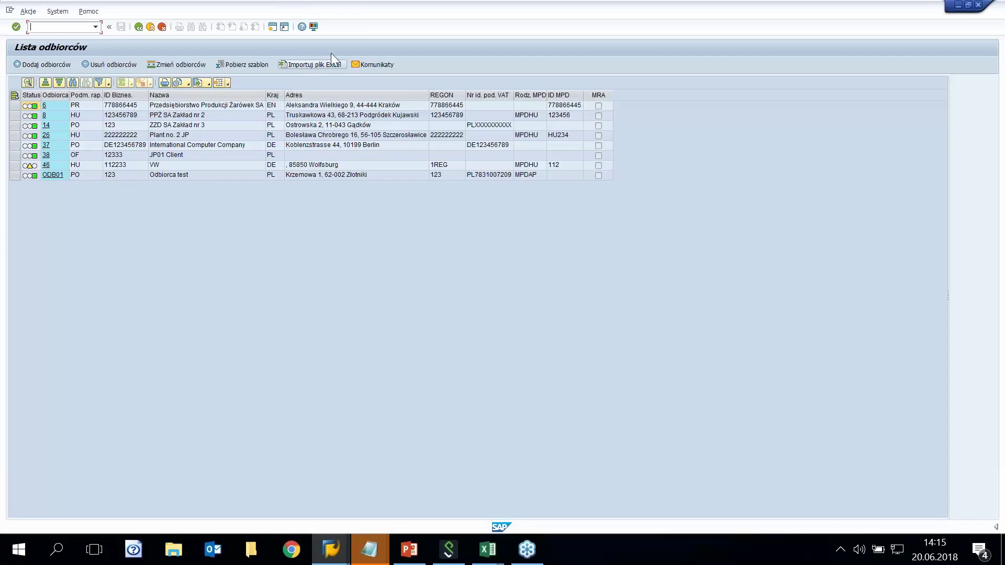
Step: Review the messages logged for the customer list and close the message window
left_click(377, 64)
left_click_drag(357, 111, 411, 189)
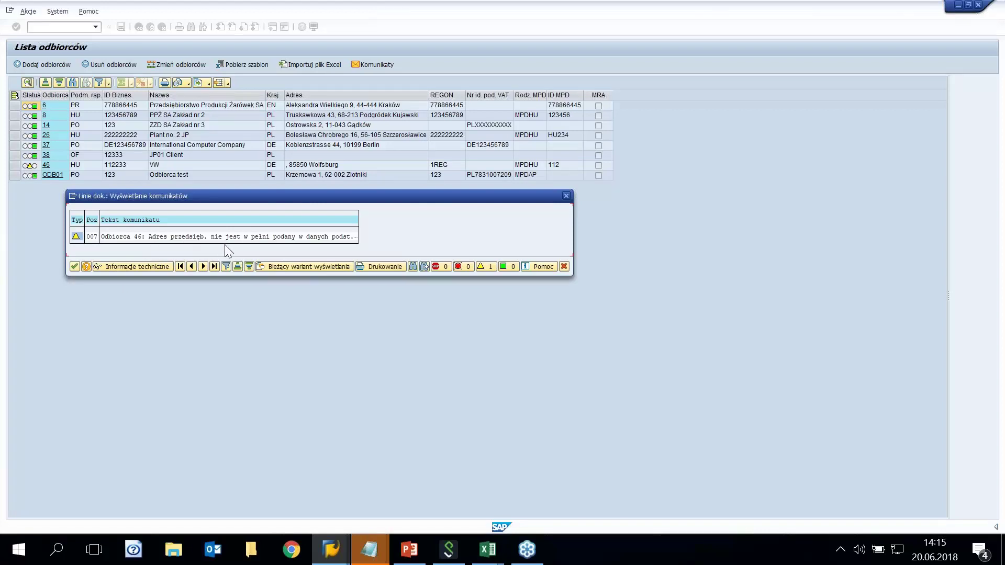
left_click(566, 196)
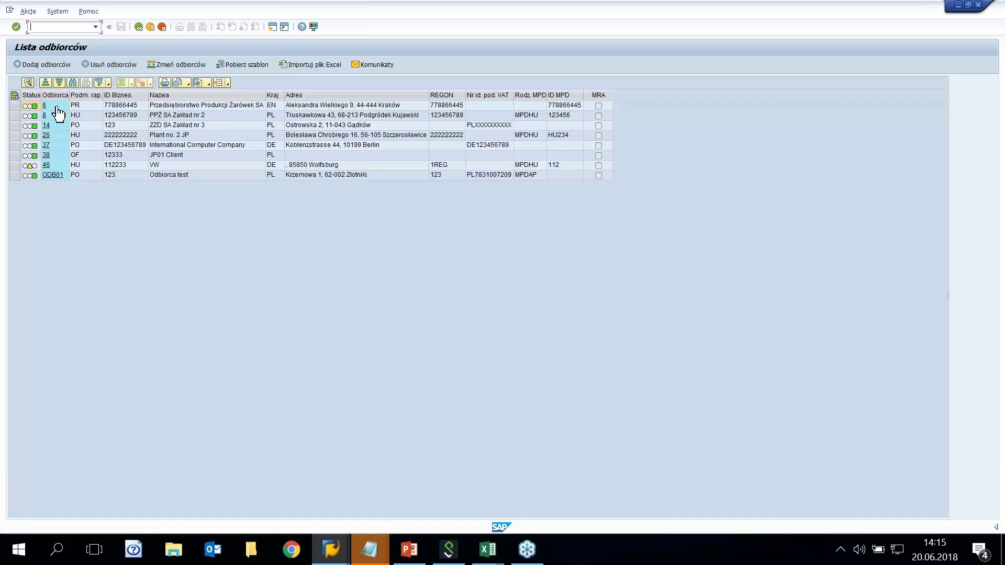
Step: Start adding a customer to the list, choosing PPŻ SA Zakład nr 4 from the SAP customer master data
left_click(48, 64)
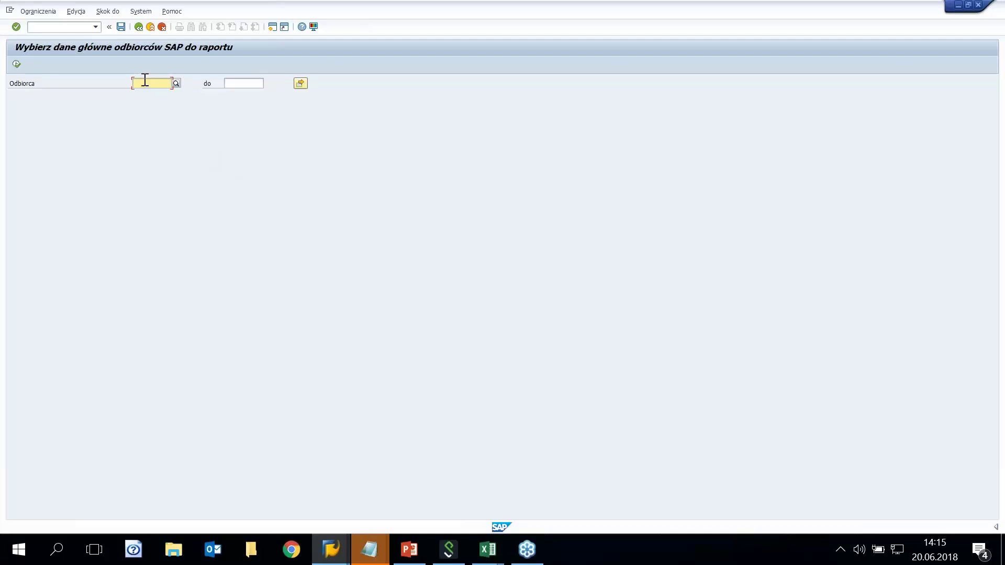
left_click(176, 83)
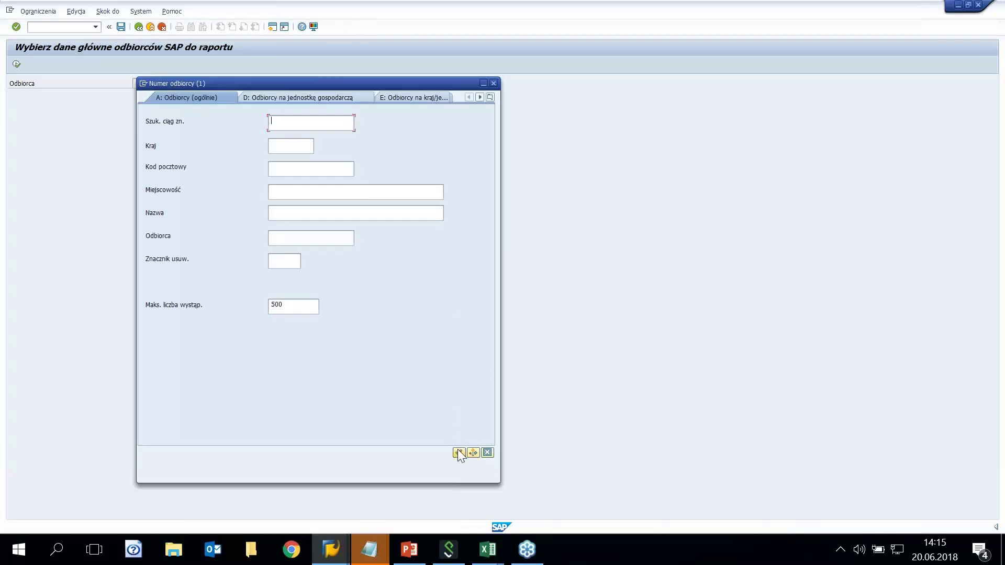
left_click(459, 452)
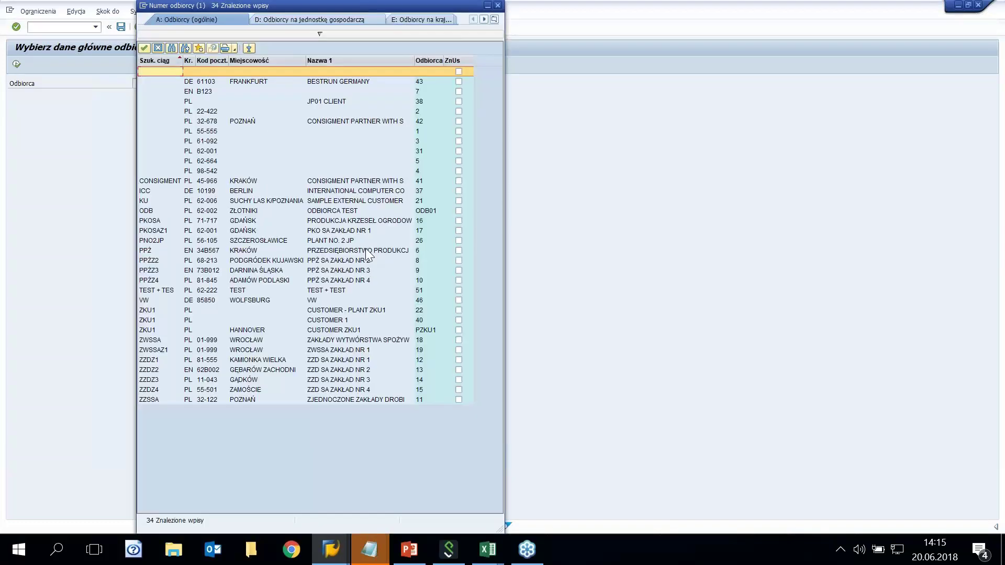
double_click(421, 280)
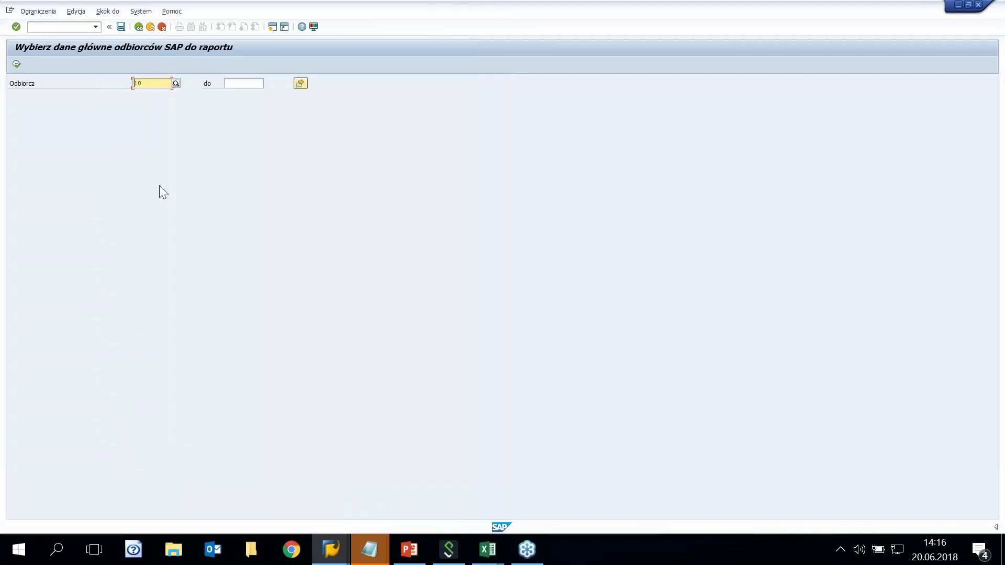
left_click(17, 65)
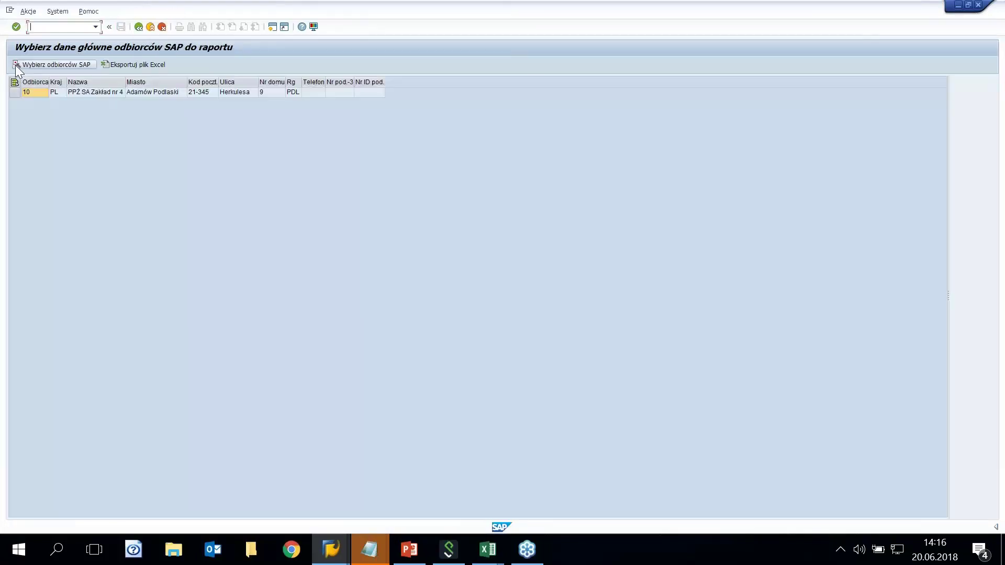
left_click(49, 64)
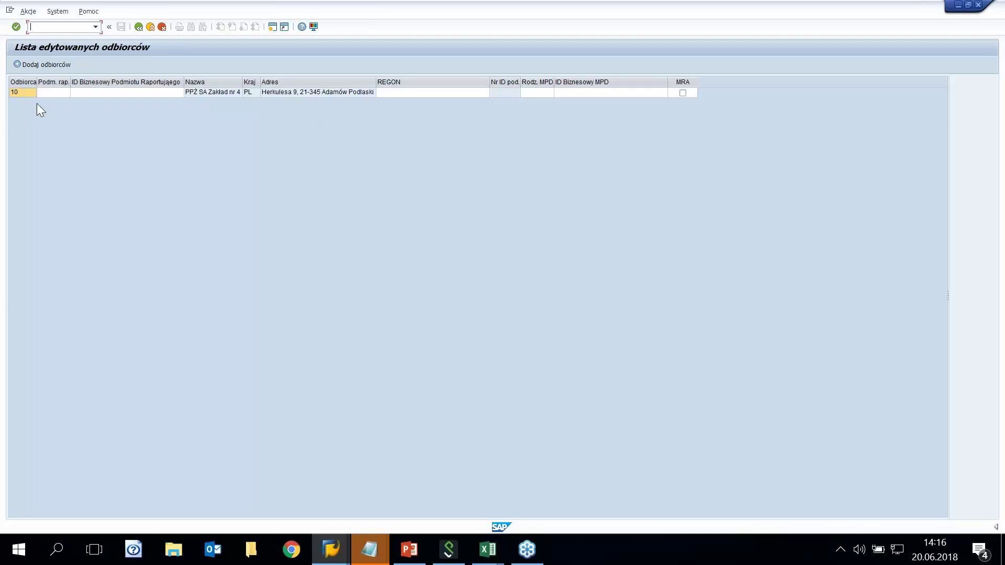
Step: Set the new customer's reporting entity type to HU and fill in its business ID and REGON number
left_click(48, 92)
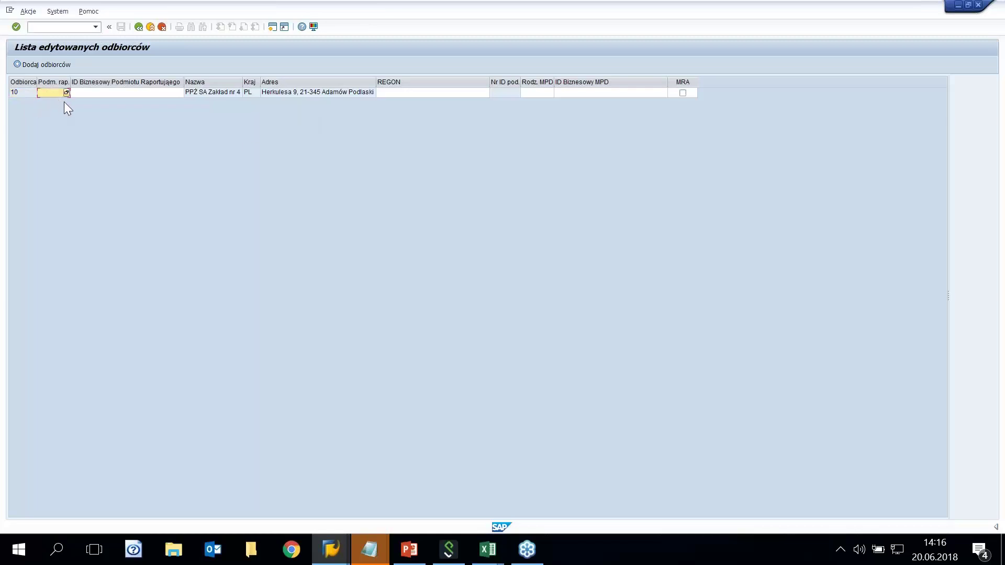
left_click(67, 93)
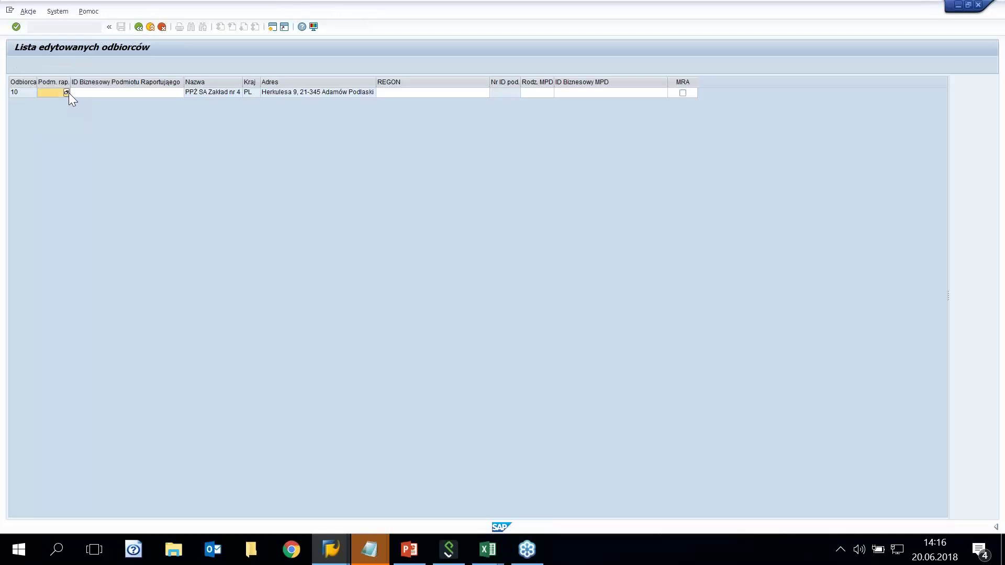
double_click(42, 71)
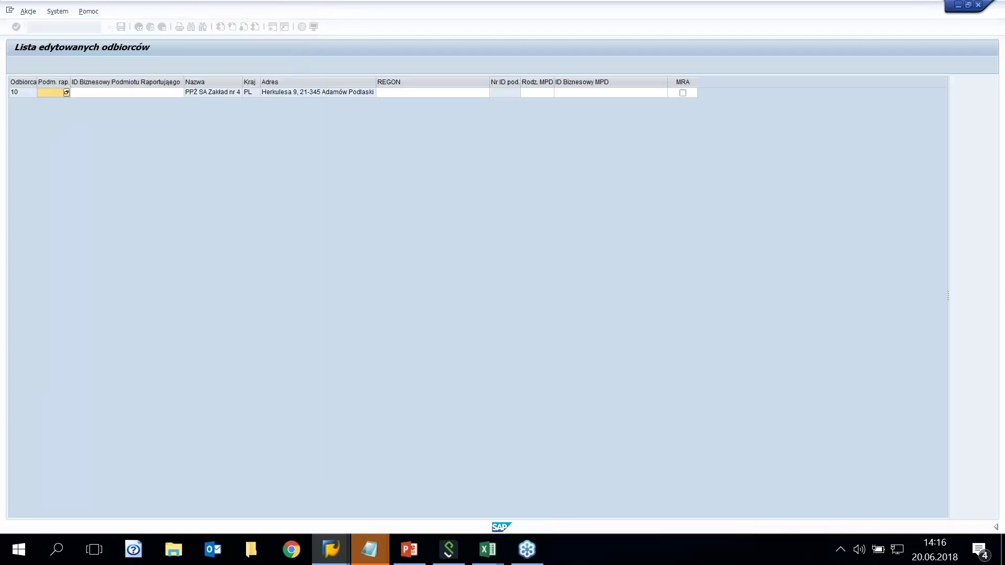
left_click(102, 93)
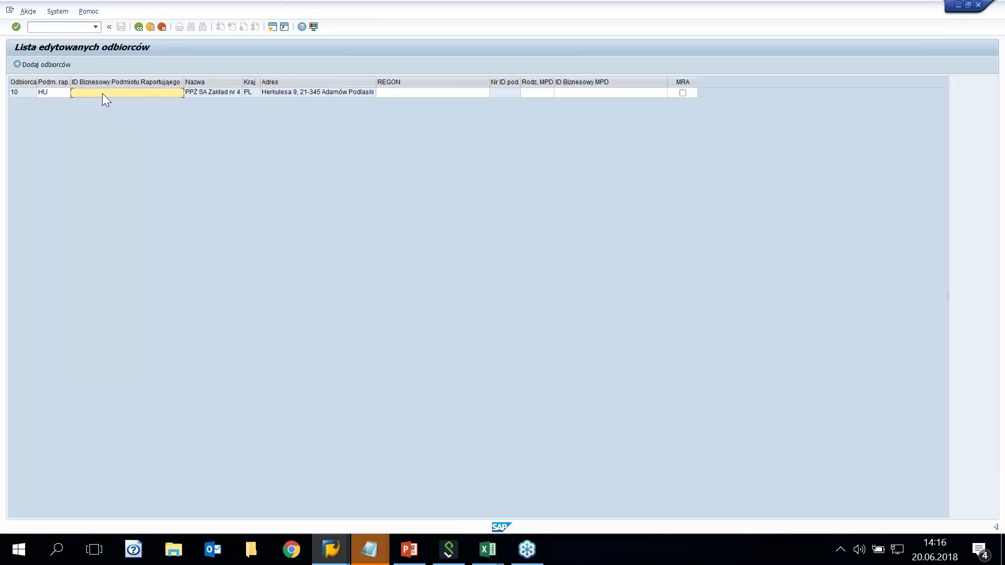
type("1234")
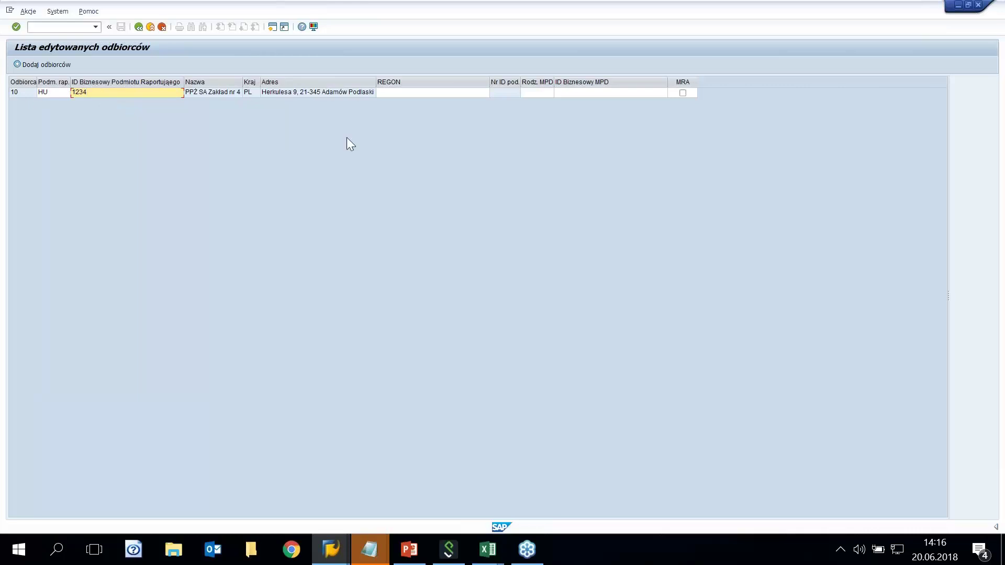
left_click(451, 91)
type("1234")
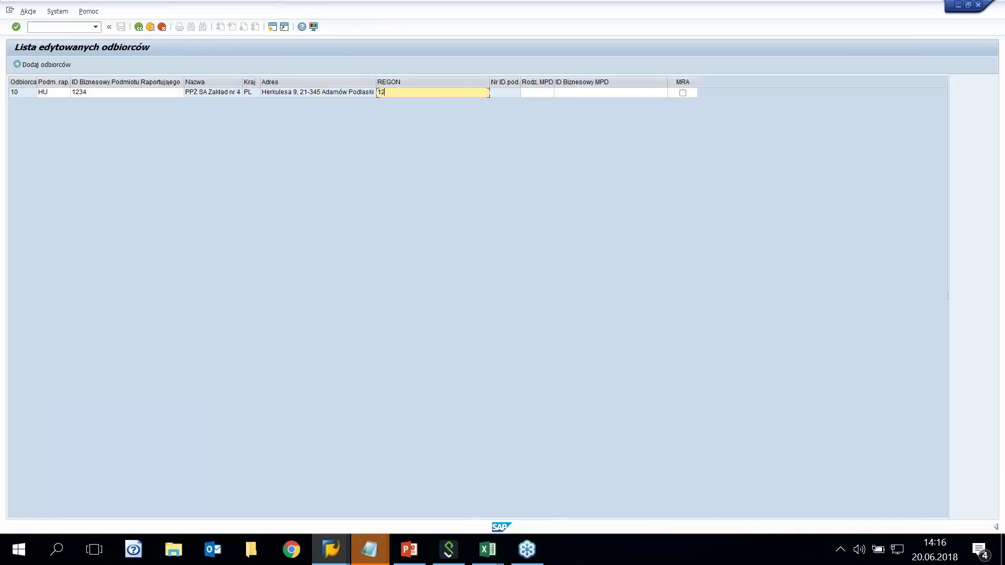
Step: Set the new customer's MPD type to MPDHU, enter its MPD business ID, and save the customer to the list
left_click(545, 91)
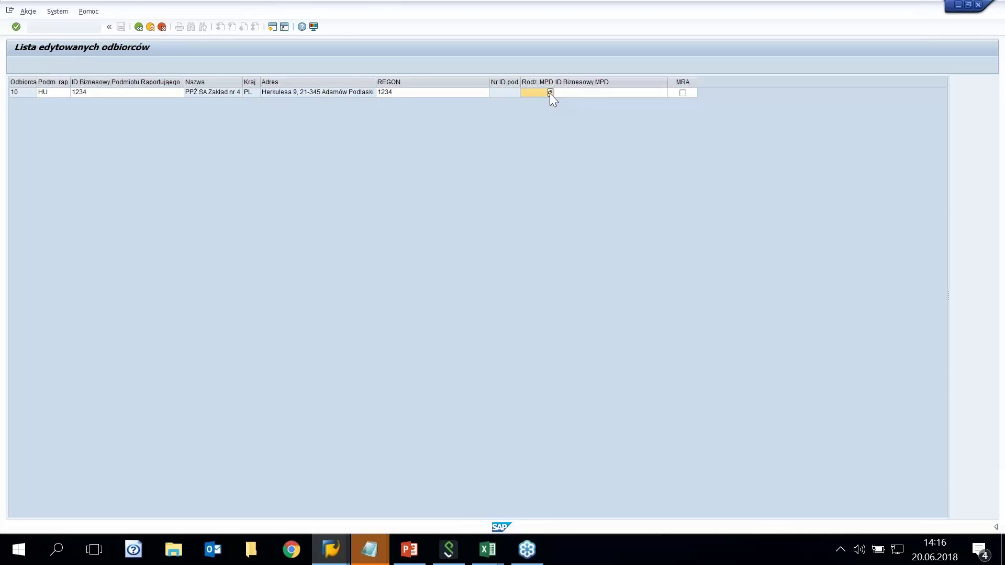
left_click(549, 93)
double_click(44, 72)
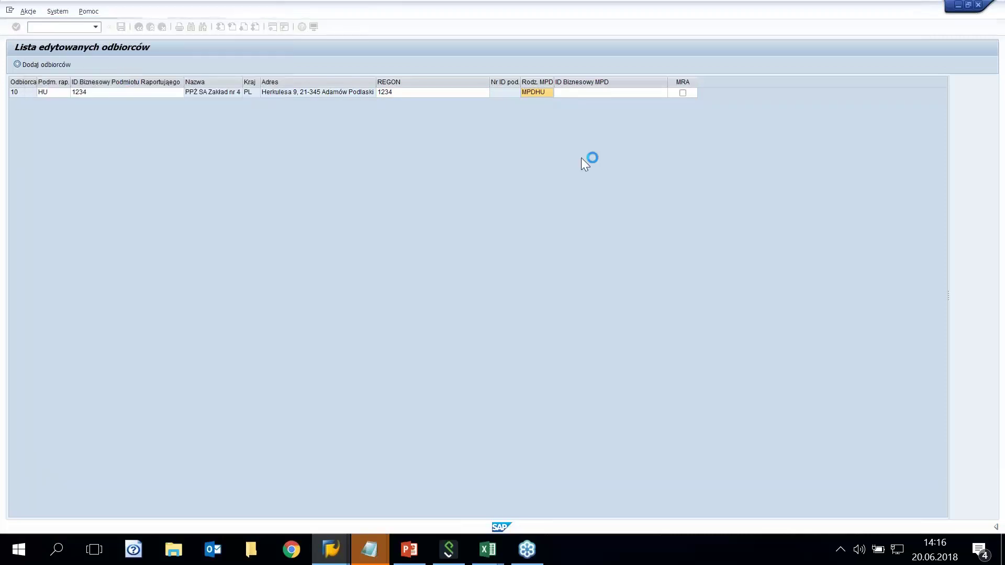
left_click(579, 96)
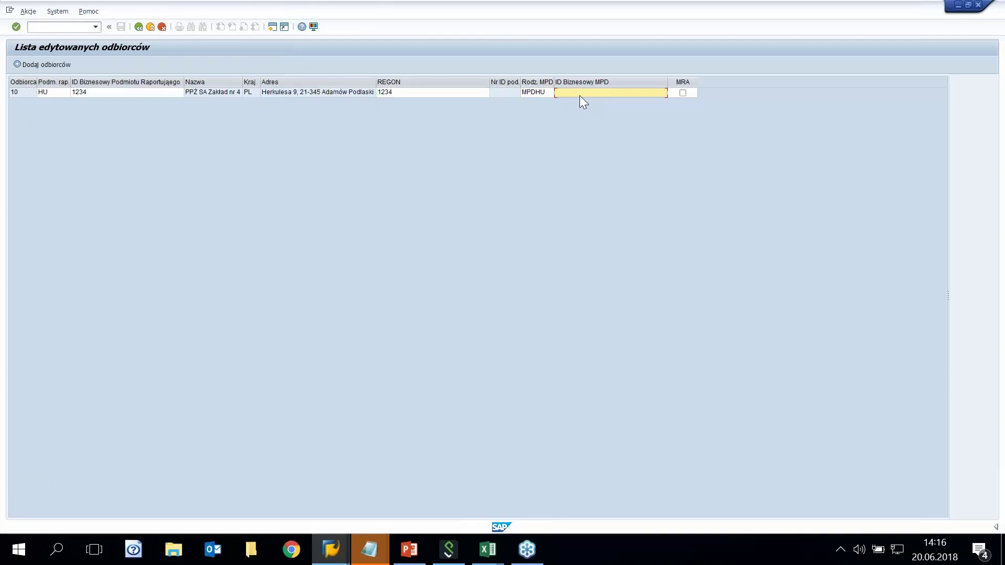
type("1234")
left_click(51, 65)
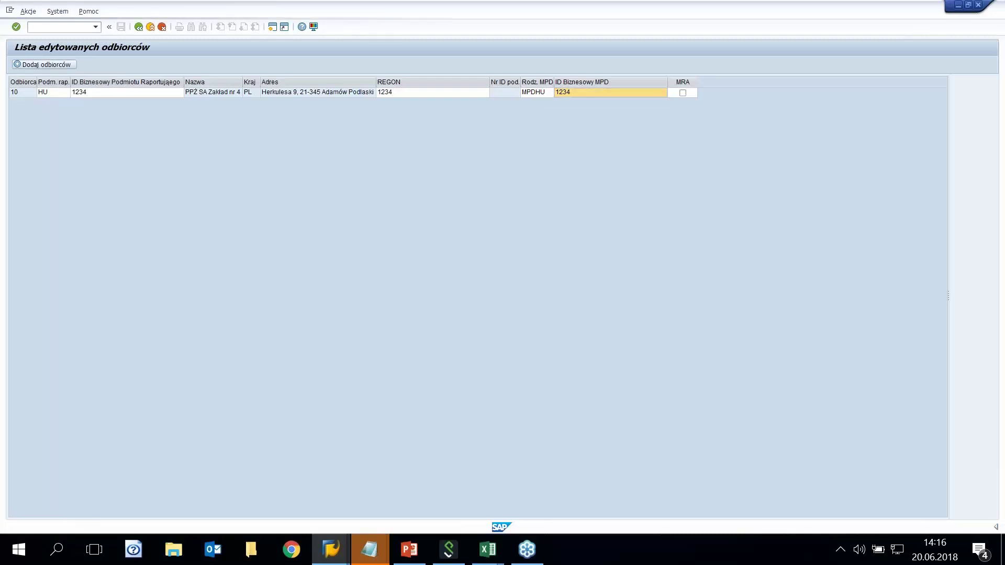
left_click(155, 203)
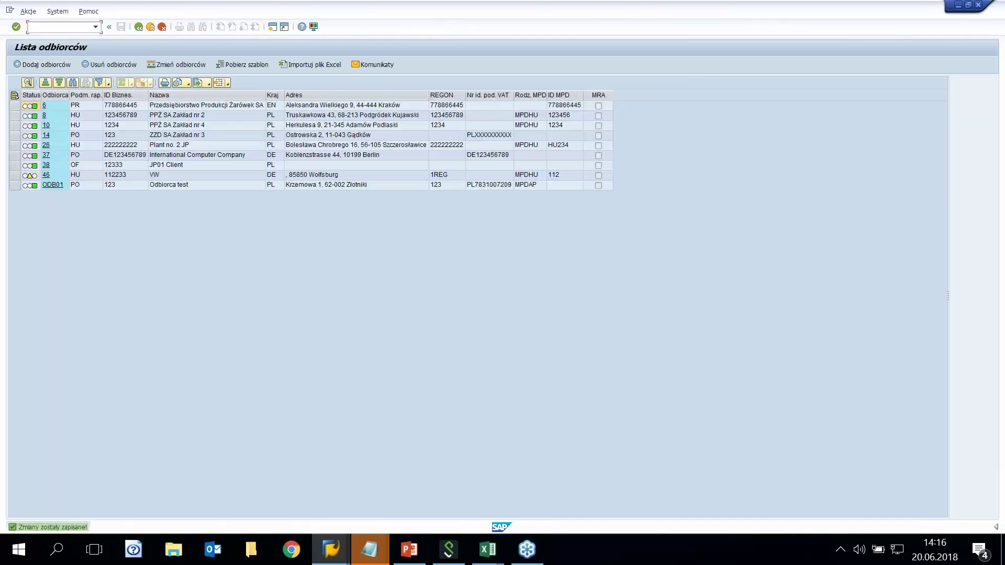
Step: Leave the customer list and open the vendor list (ZSMOPL: Lista dostawców)
left_click(15, 125)
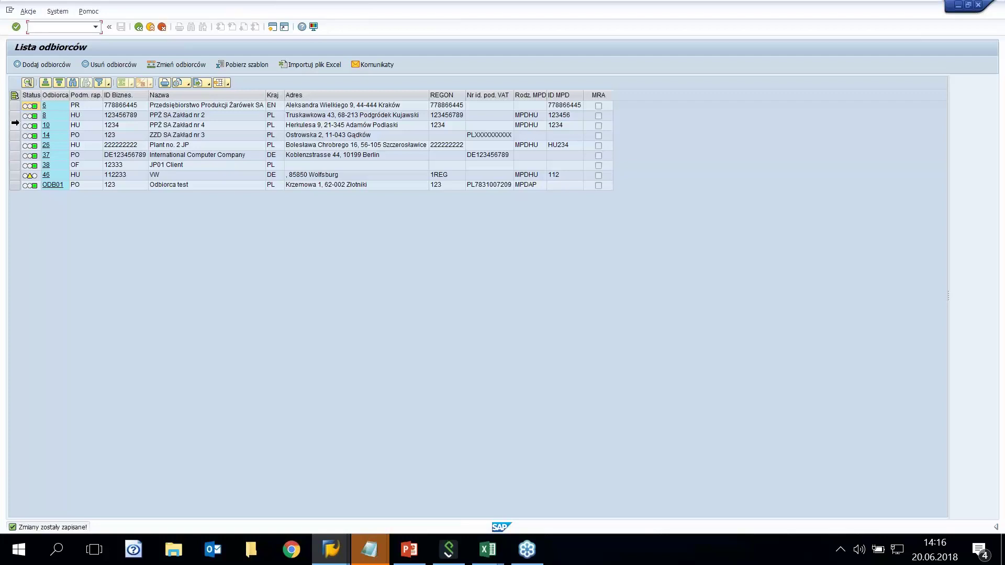
left_click(136, 29)
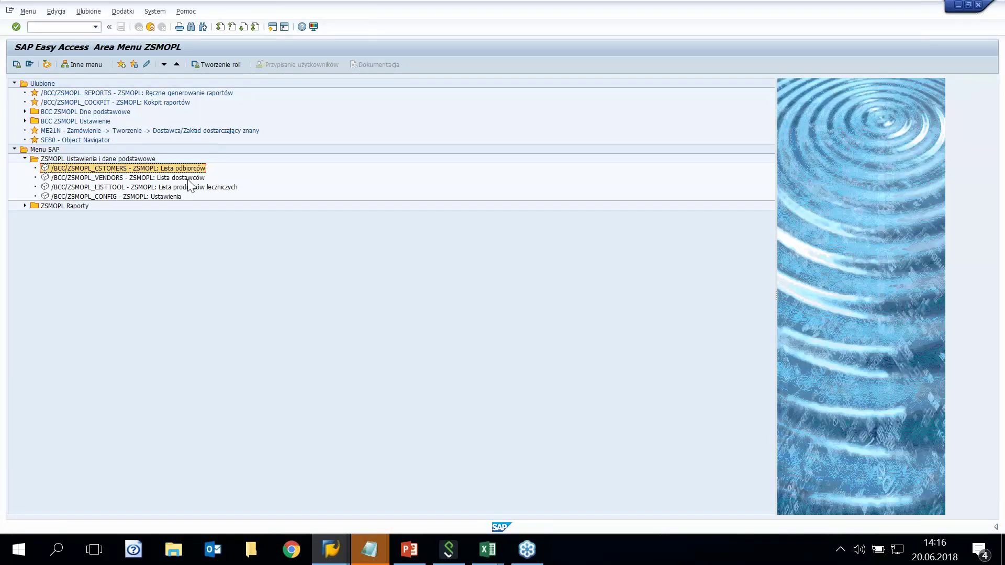
double_click(188, 179)
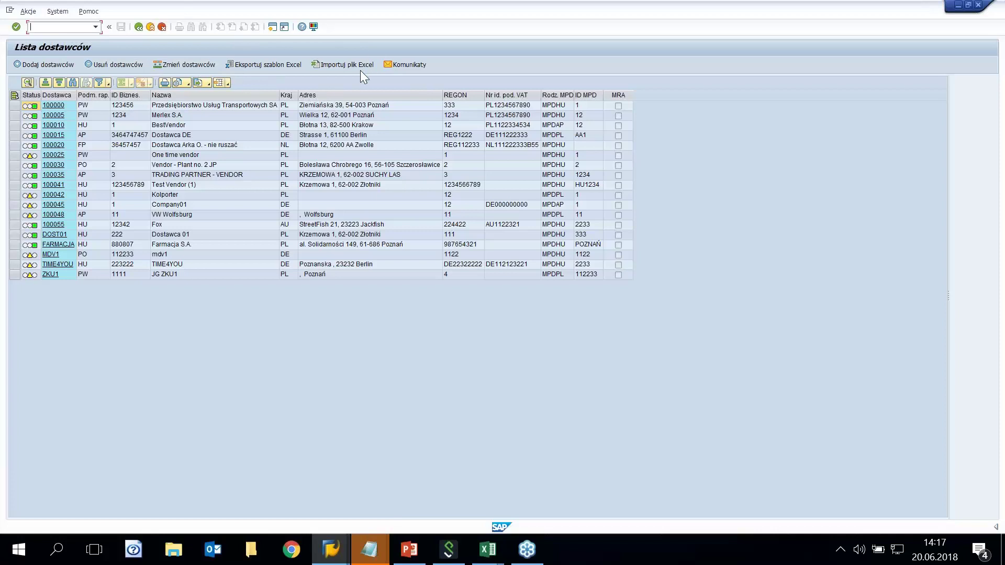
Step: Start adding a vendor to the list, selecting TECHCOM from the SAP vendor master data
left_click(55, 65)
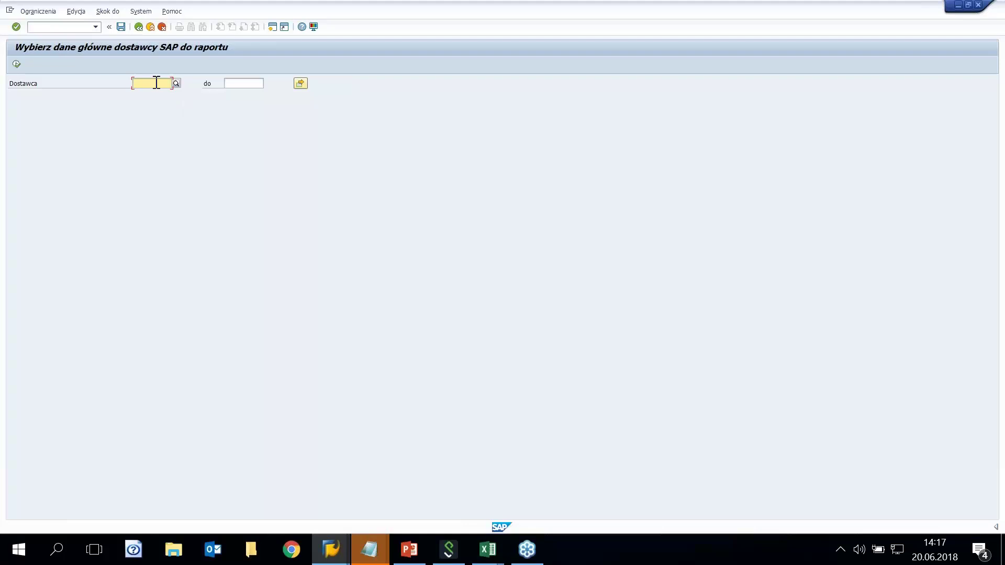
type("te")
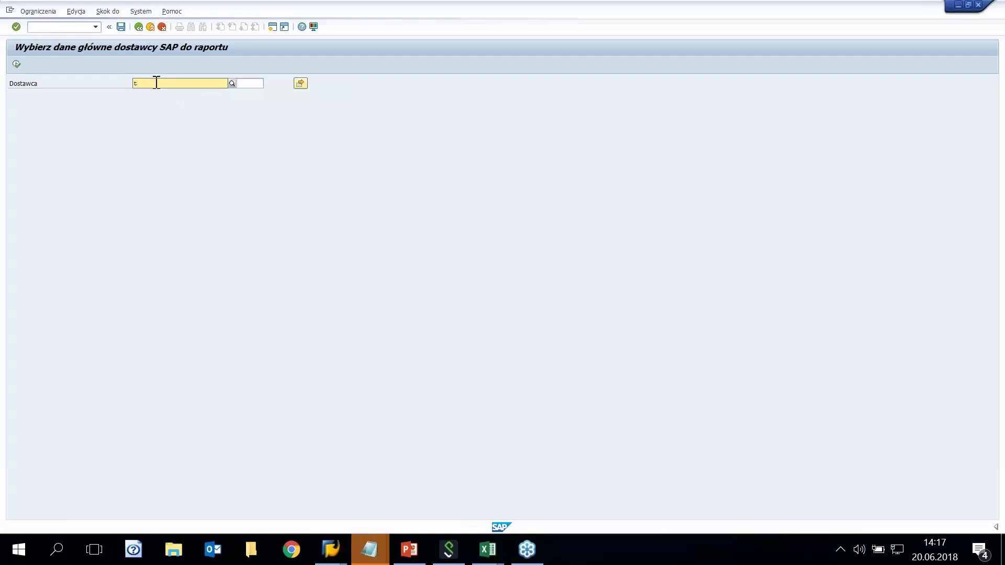
left_click(153, 102)
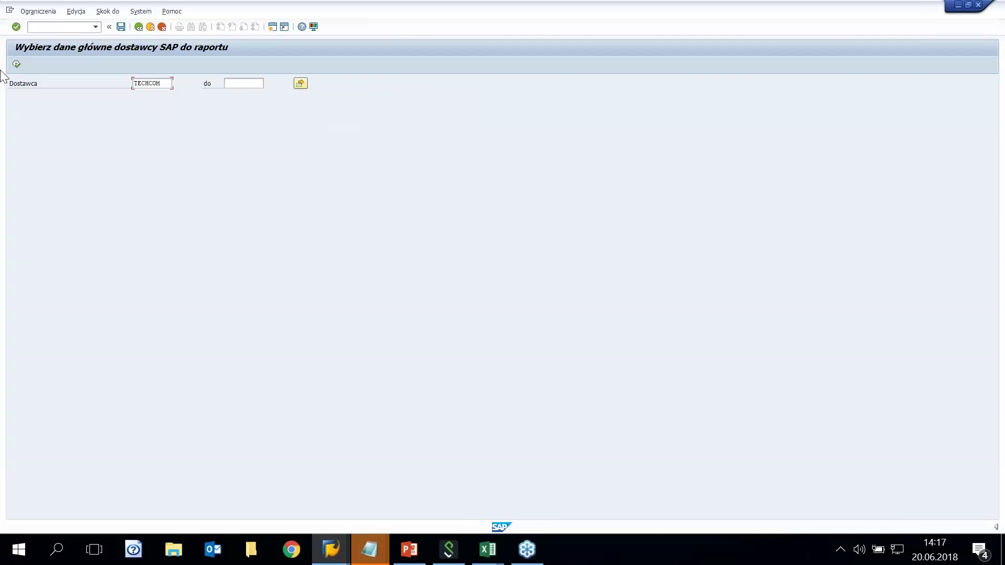
left_click(16, 64)
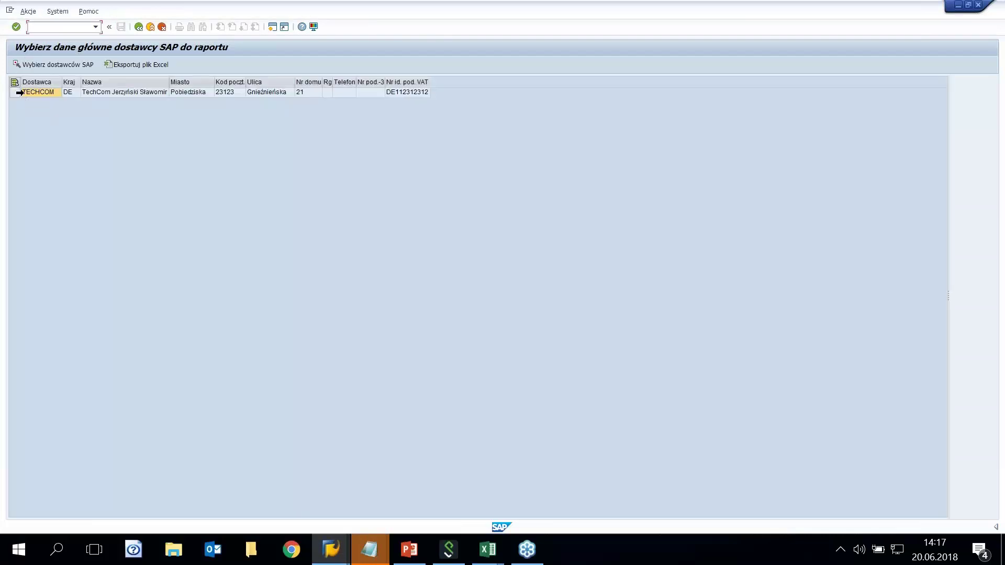
left_click(18, 92)
left_click(36, 64)
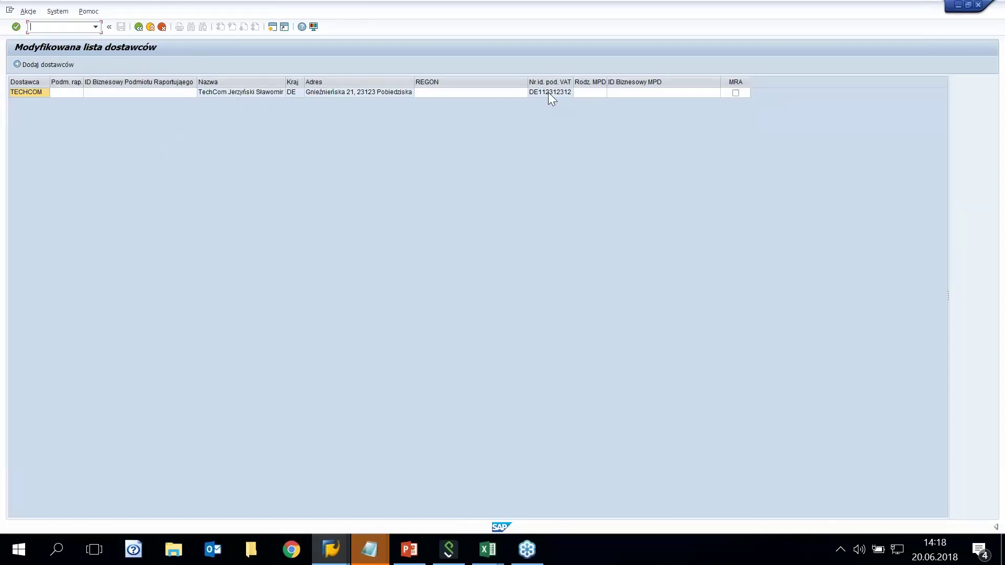
Step: Set vendor TECHCOM's reporting entity type to HU and fill in its business ID and REGON number
left_click(71, 93)
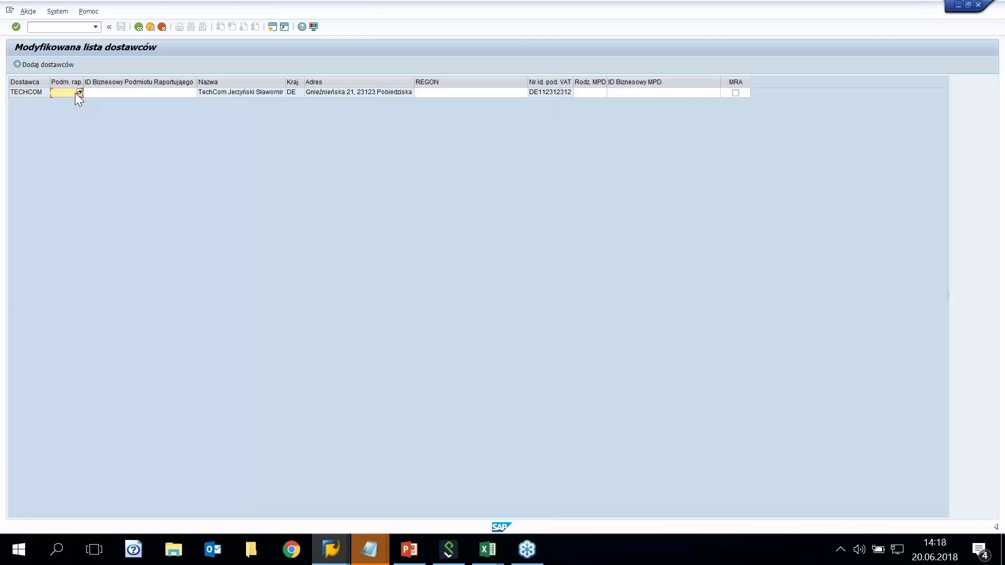
left_click(79, 92)
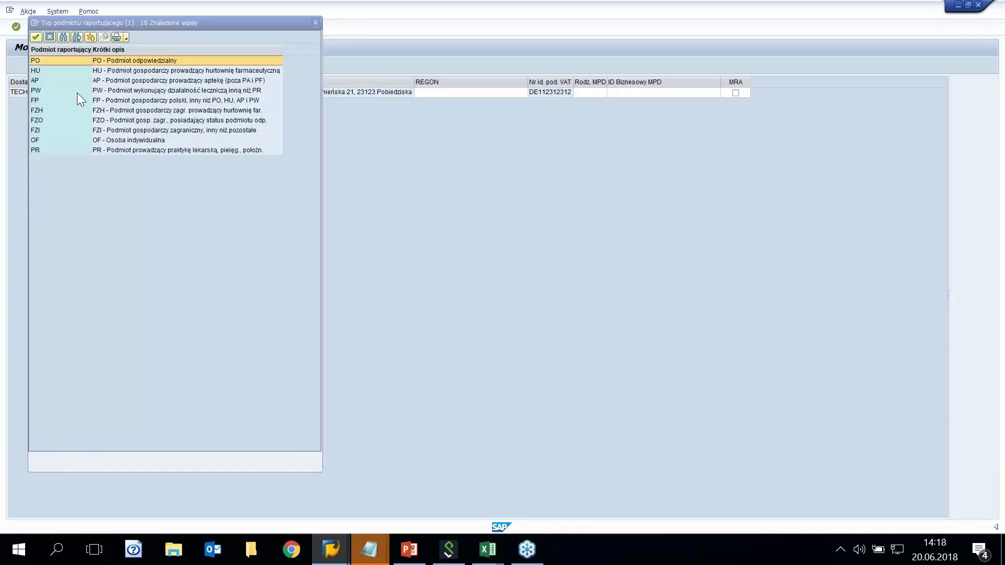
double_click(41, 70)
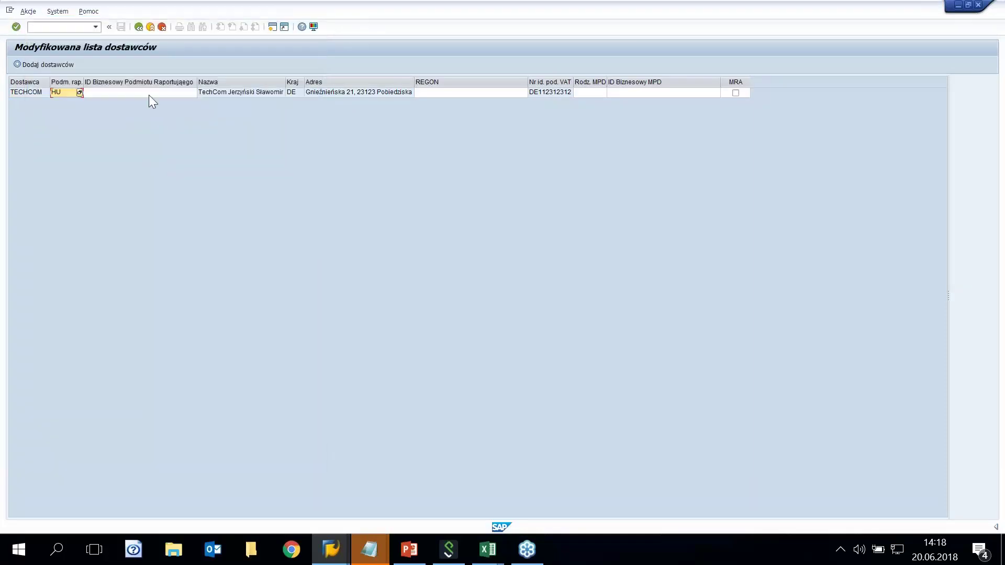
left_click(166, 93)
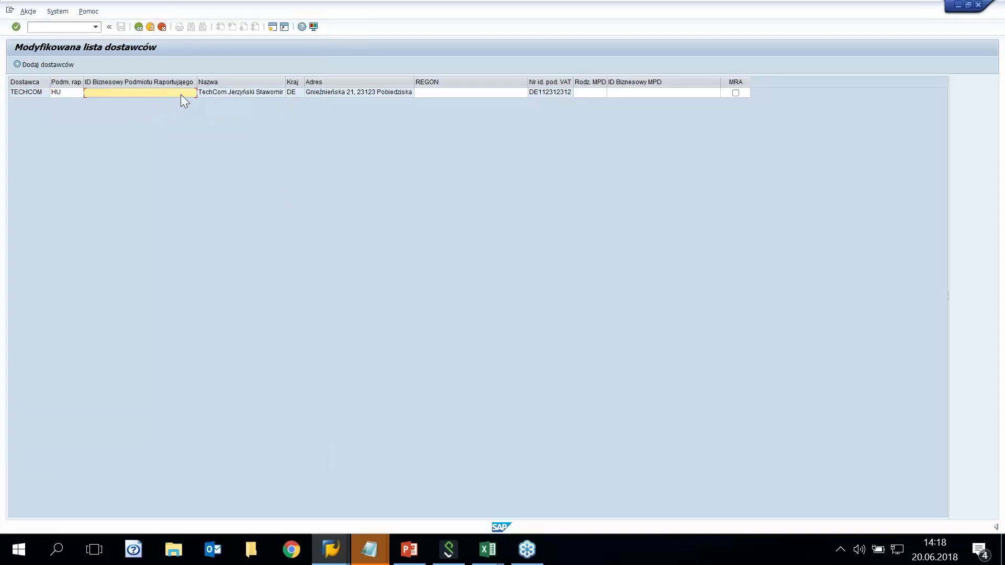
type("1234")
left_click(472, 92)
type("1234")
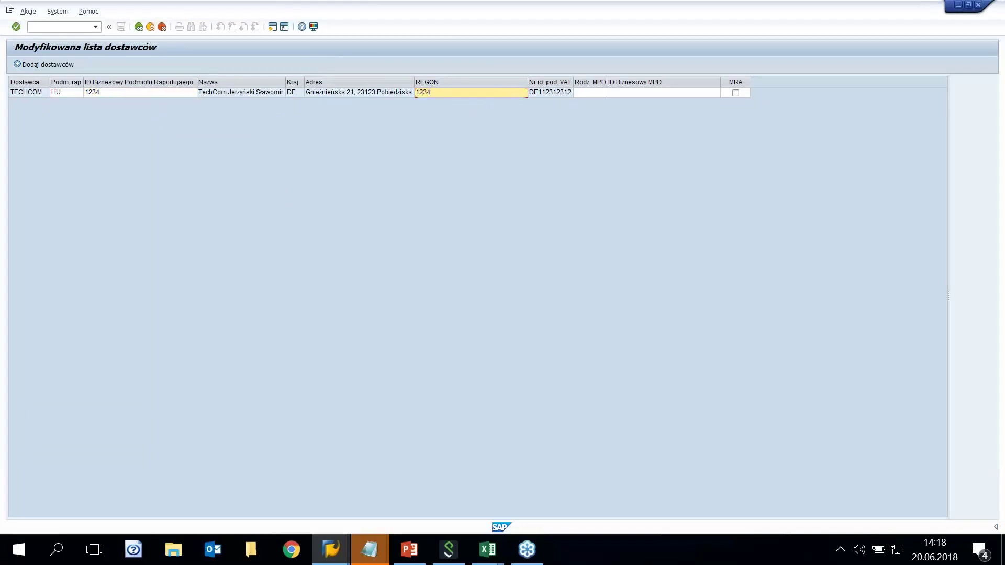
Step: Set vendor TECHCOM's MPD type to MPDHU, enter its MPD business ID, and save the vendor to the list
left_click(604, 93)
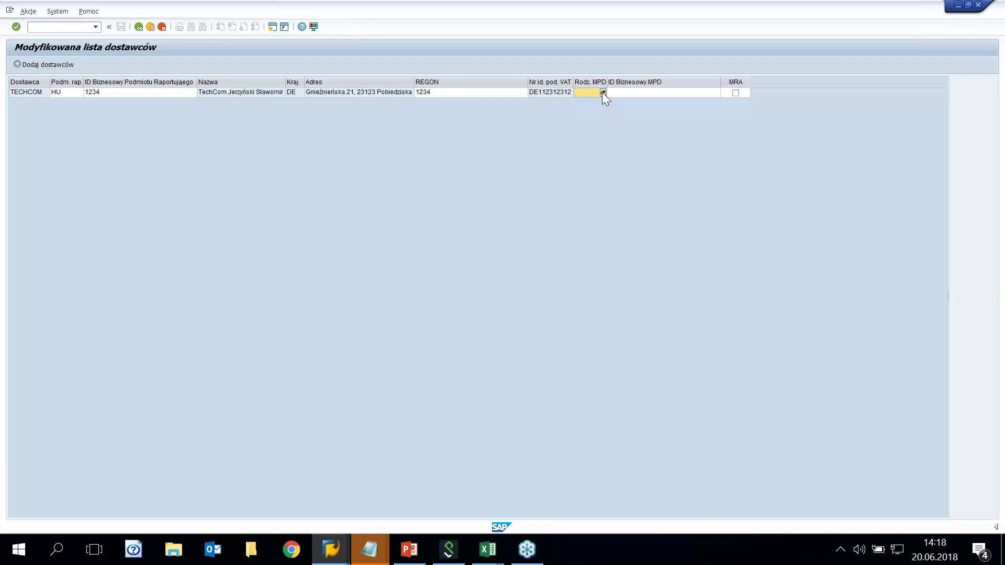
left_click(603, 93)
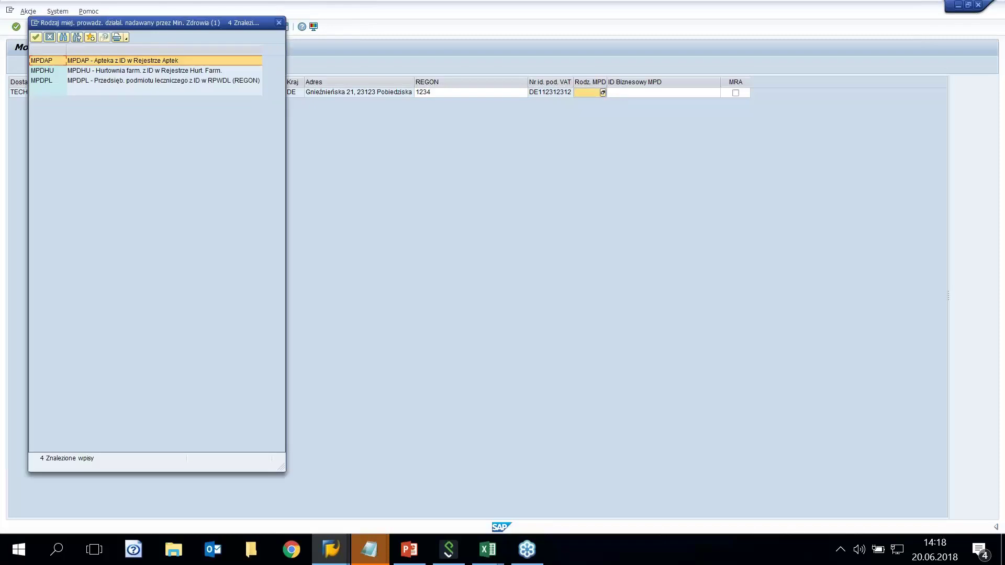
double_click(52, 70)
left_click(636, 91)
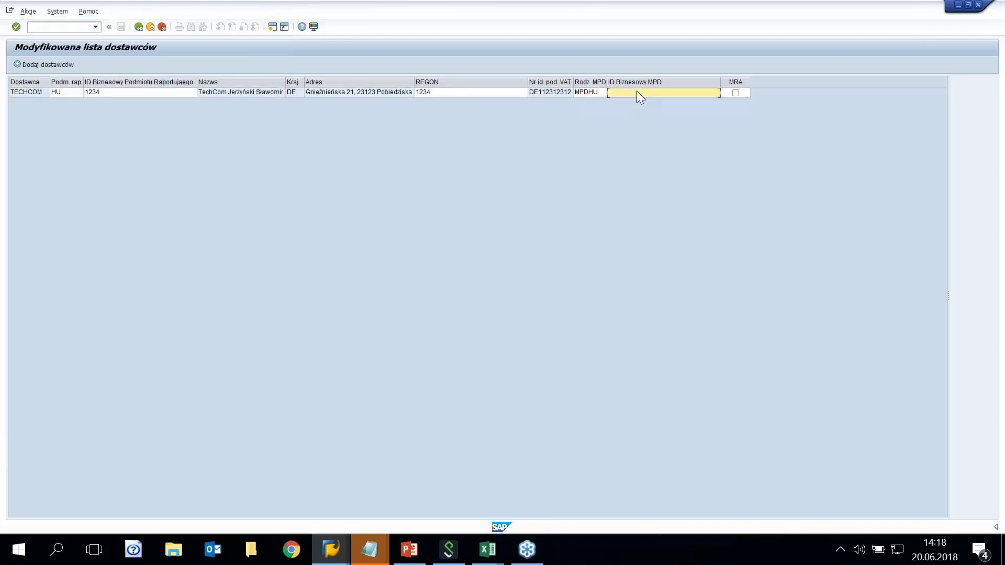
type("1234")
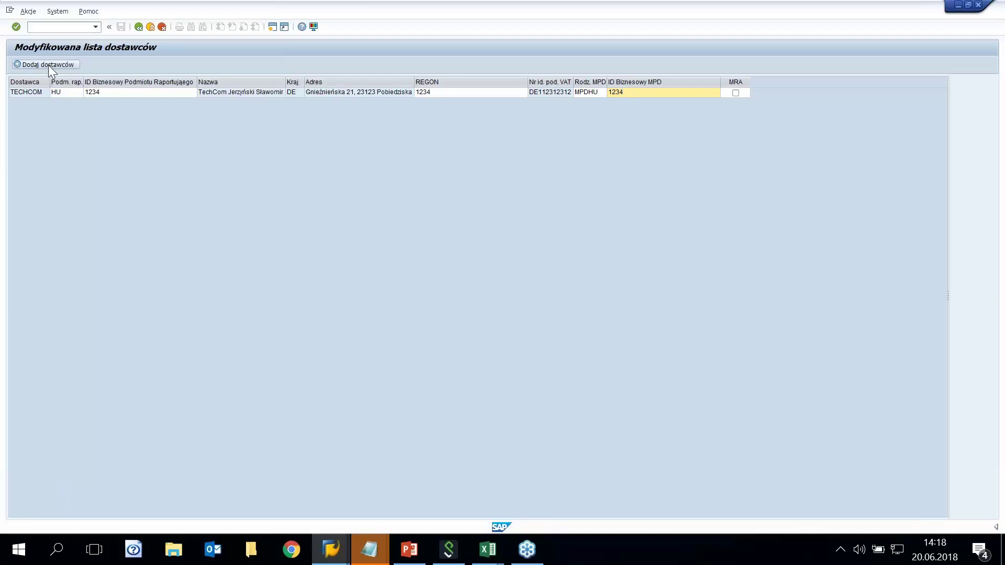
left_click(48, 65)
left_click(140, 204)
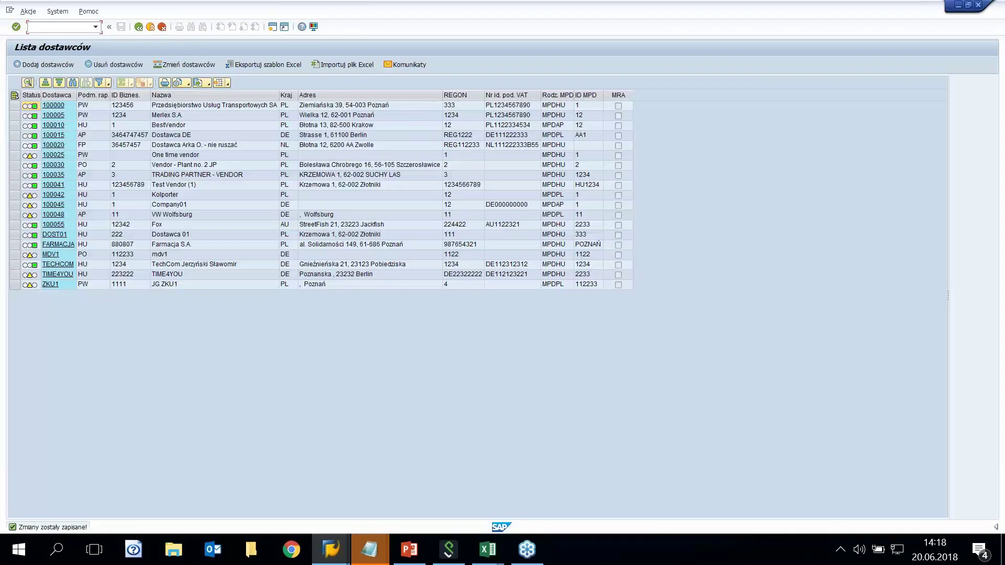
left_click(15, 264)
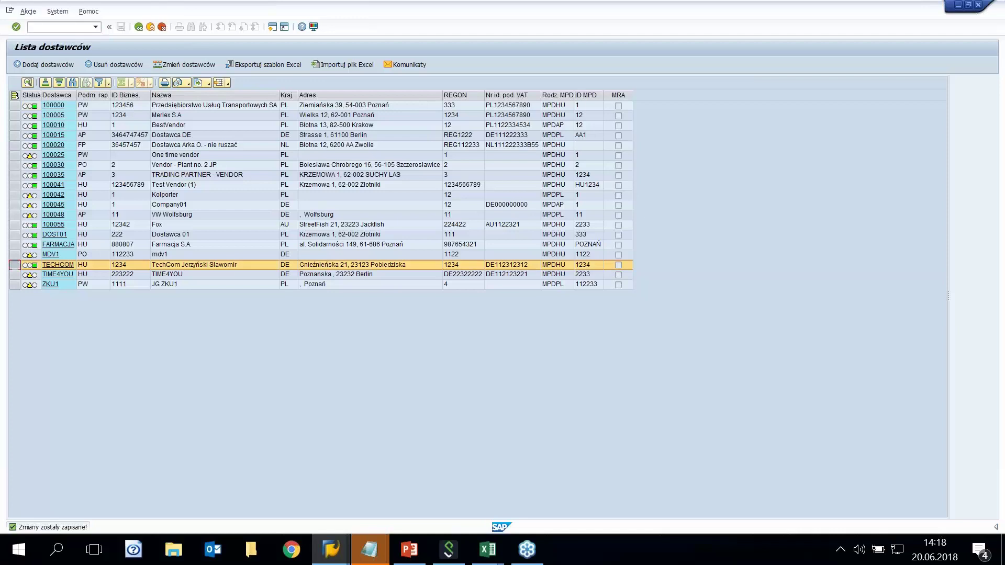
Step: Open the medicinal product list (ZSMOPL: Lista produktów leczniczych), examine its material, EAN and validity date columns, and leave it
left_click(140, 28)
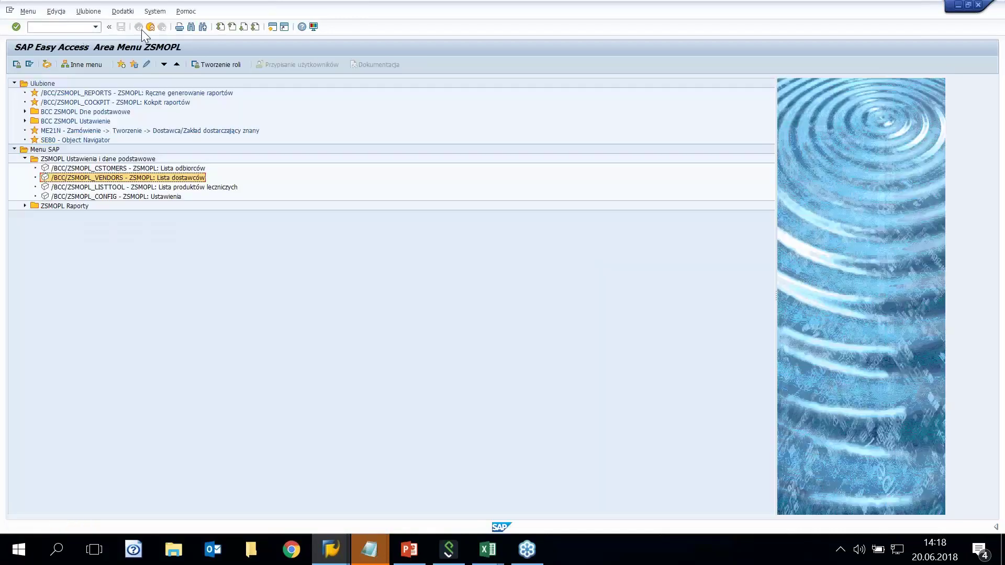
double_click(209, 189)
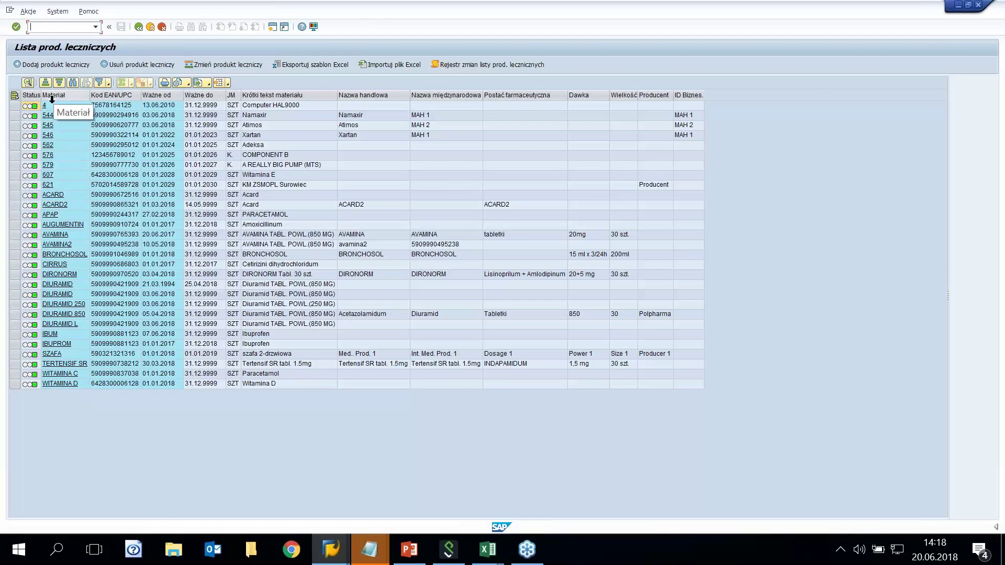
left_click_drag(112, 96, 159, 106)
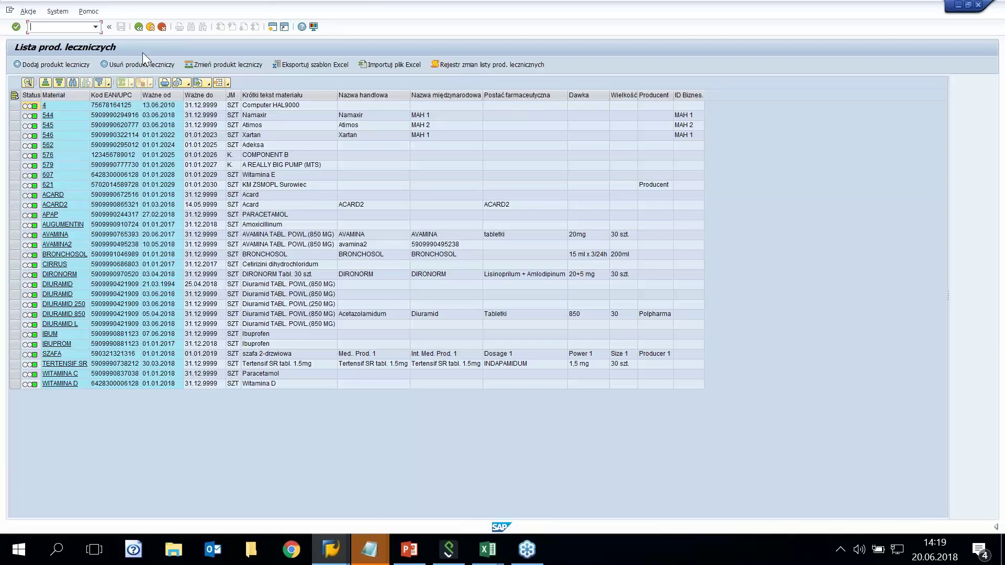
left_click(139, 27)
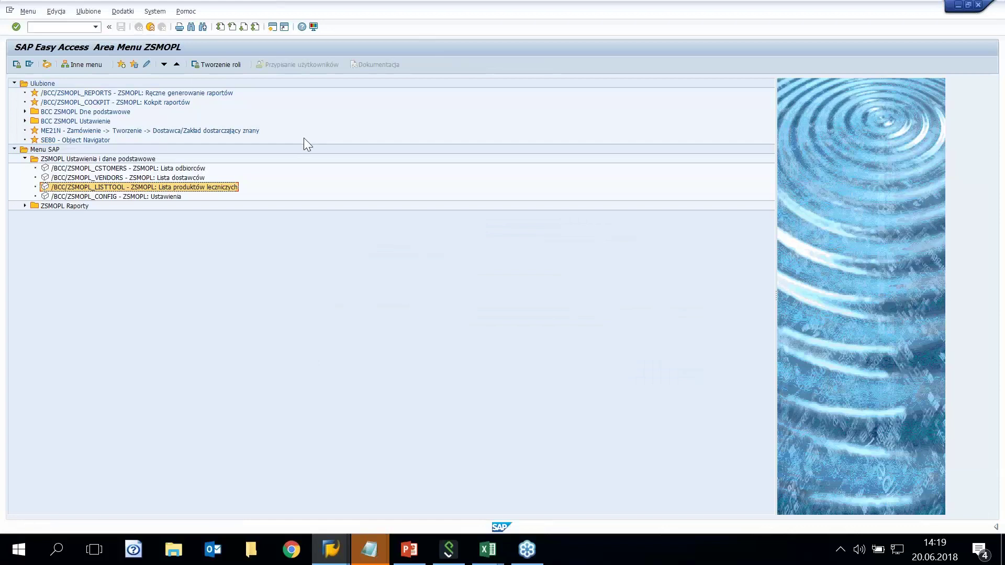
Step: Open the ZSMOPL settings and view the organizational structure assigned to the reporting entity Podmiot Odpowiedzialny SJ
double_click(168, 196)
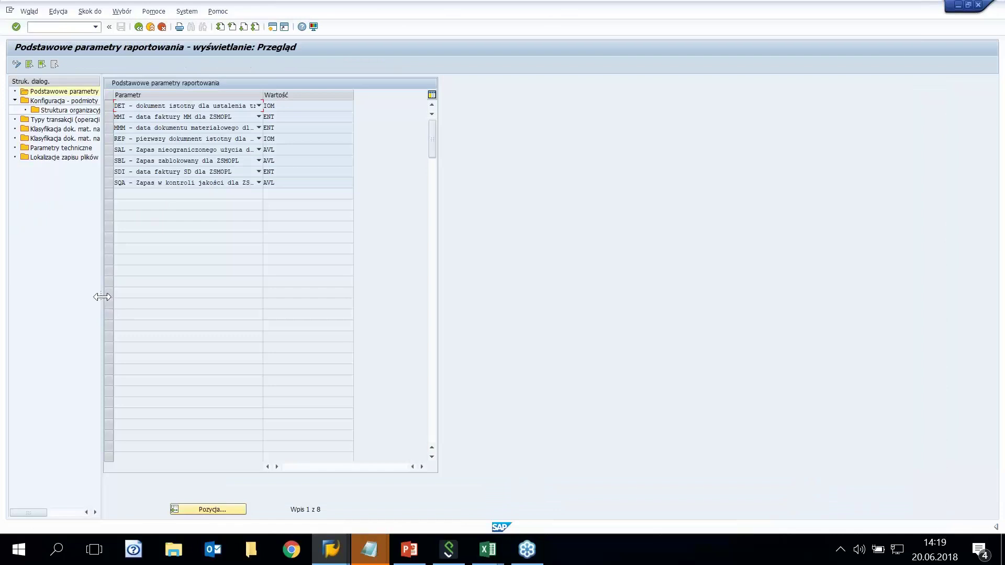
left_click_drag(100, 299, 184, 297)
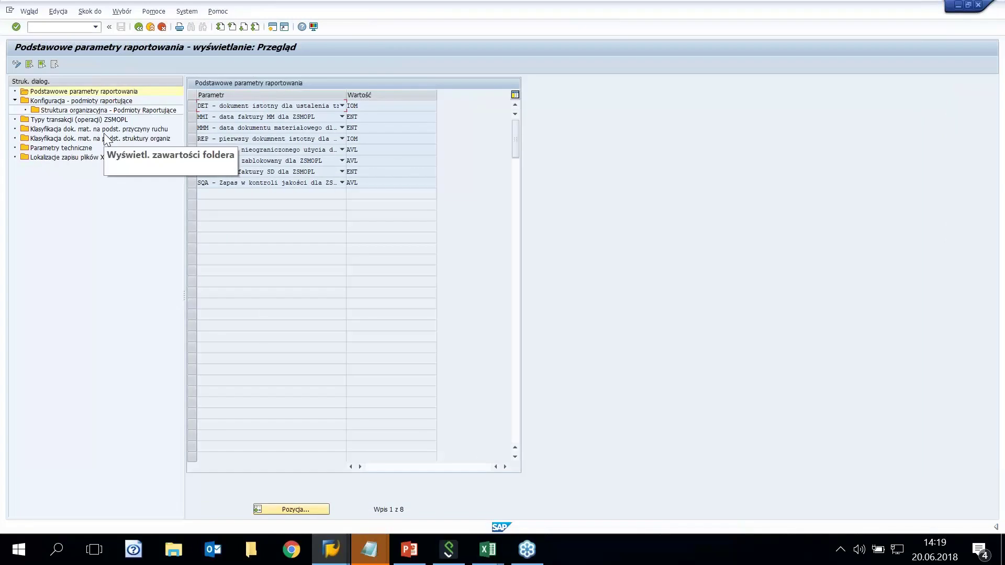
left_click(80, 102)
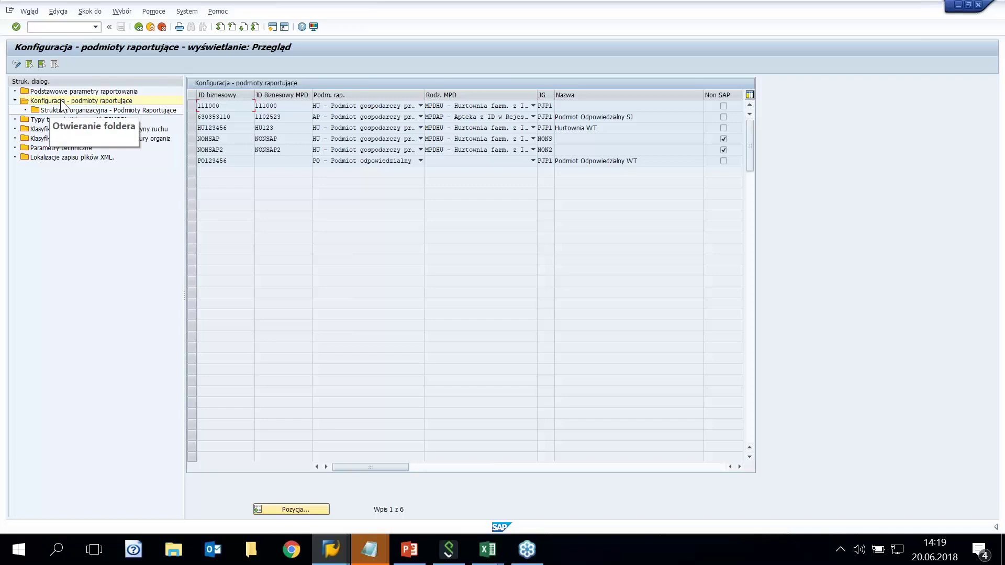
left_click(192, 117)
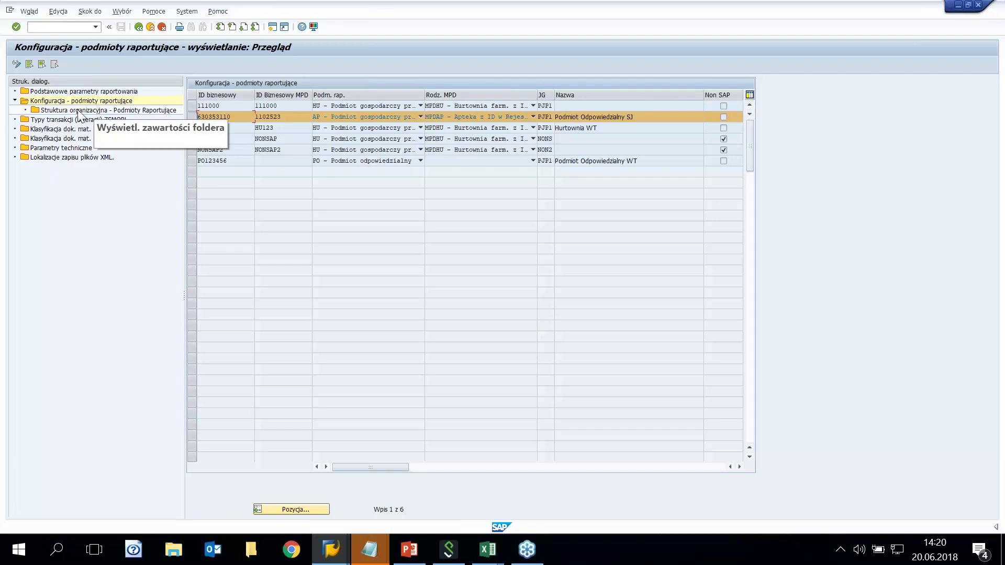
double_click(59, 111)
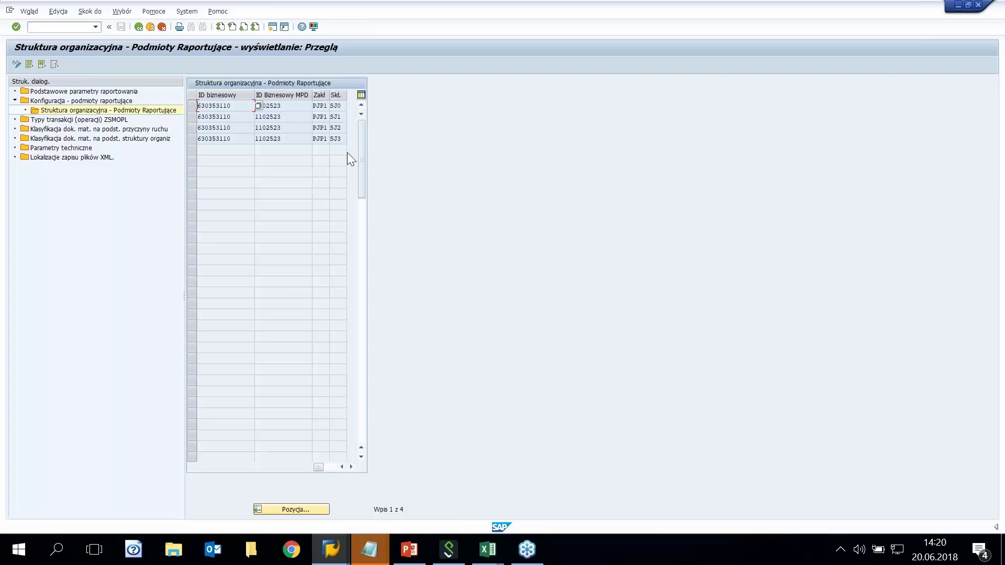
Step: Examine the ZSMOPL transaction types, including the MDO, MWG and MWO operations
double_click(59, 121)
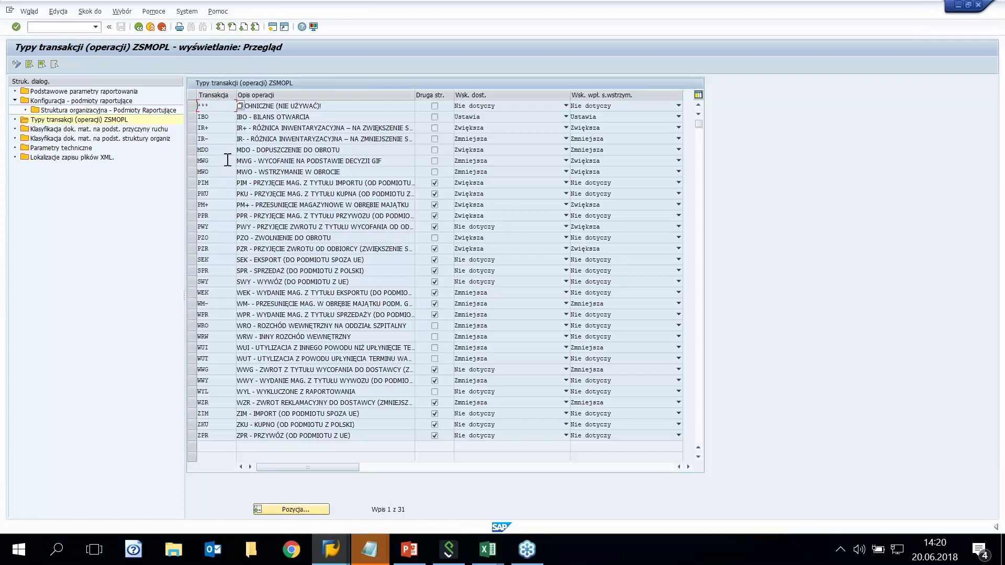
left_click(350, 151)
left_click(400, 161)
left_click(361, 172)
key("Down")
Step: Look up movement type 105 in the movement-reason classification and show transaction type PKU with its full operation description
double_click(46, 129)
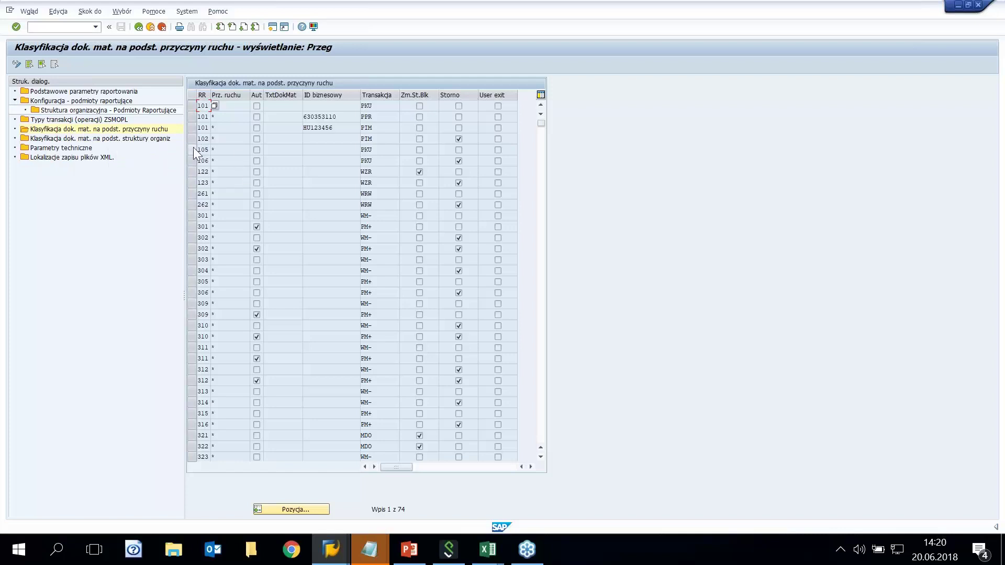
left_click(192, 150)
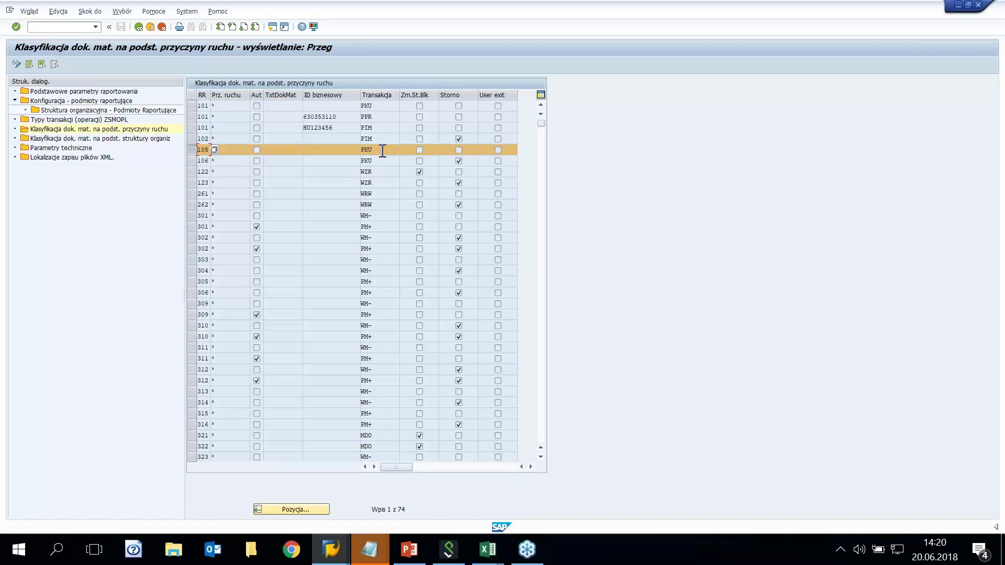
left_click(67, 120)
left_click(190, 193)
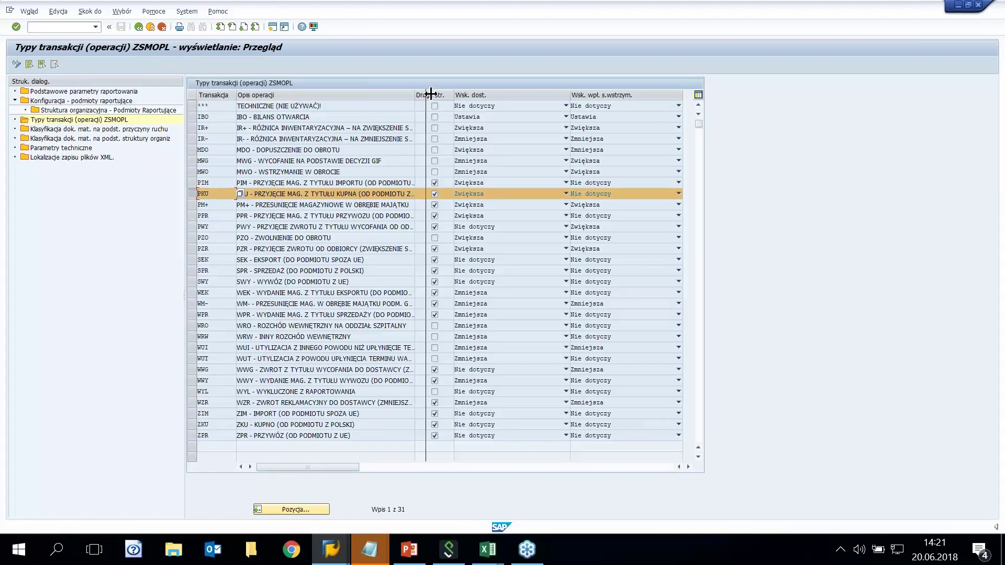
double_click(414, 95)
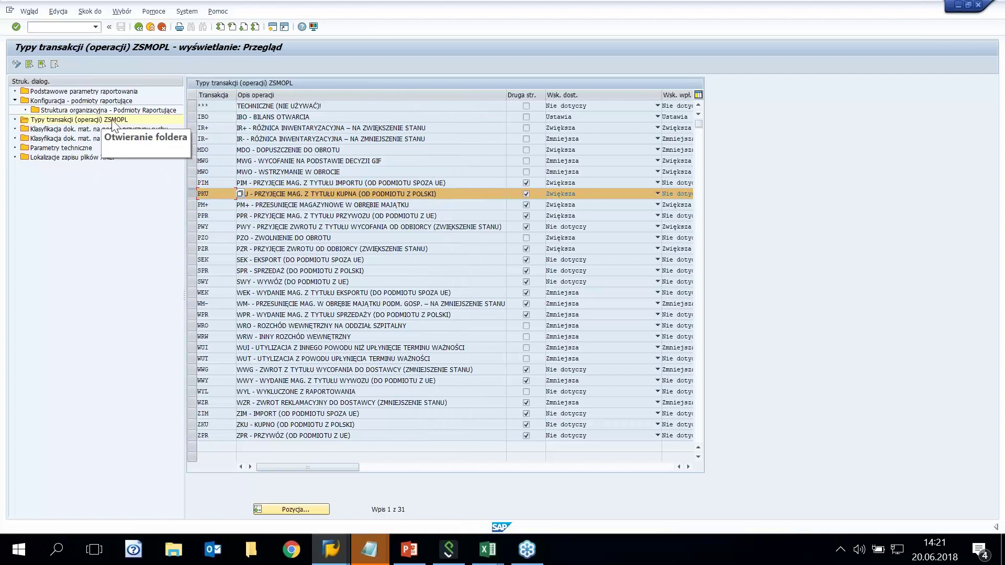
Step: Review the technical parameters and the XML file save locations, and leave the ZSMOPL settings
left_click(77, 149)
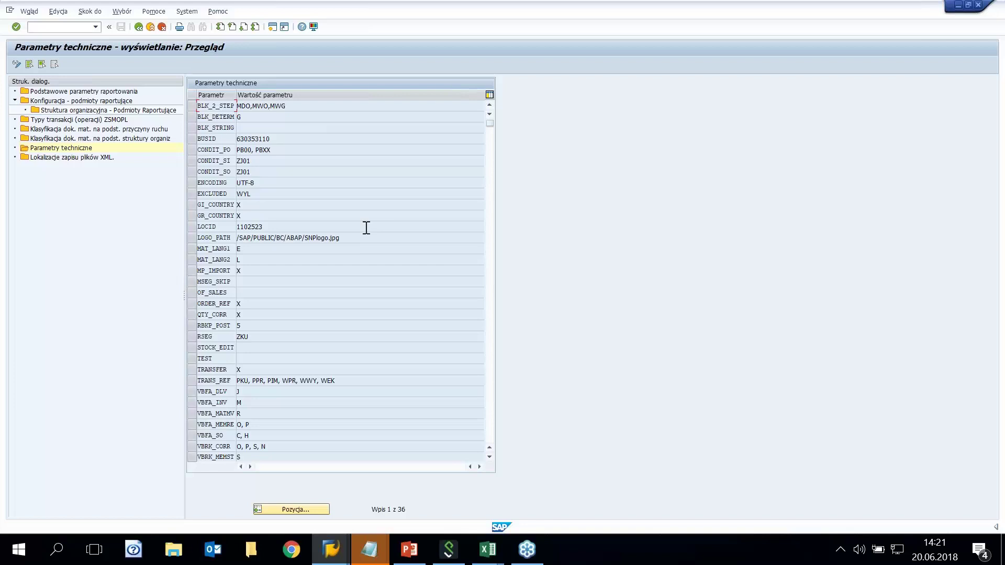
left_click(51, 156)
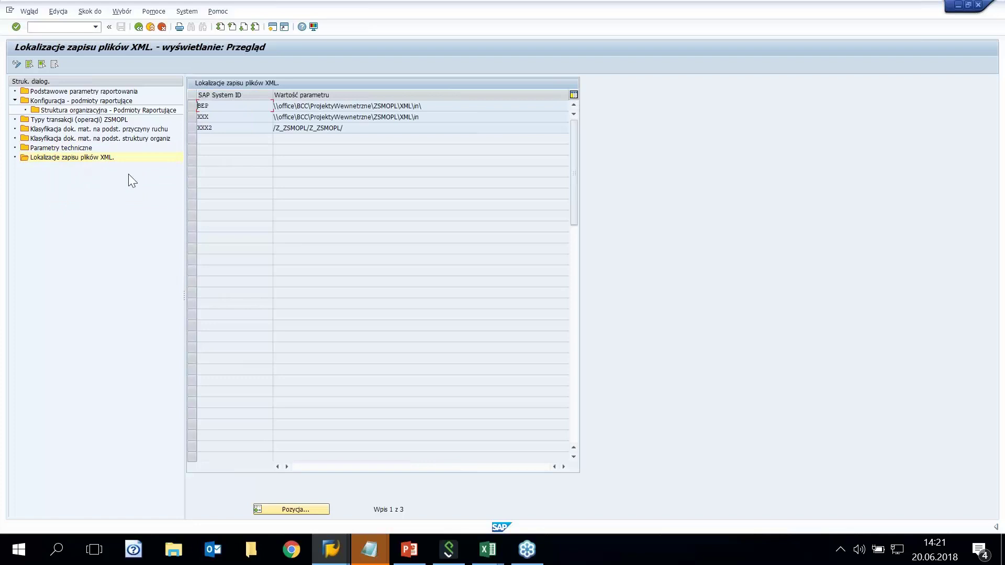
left_click(440, 118)
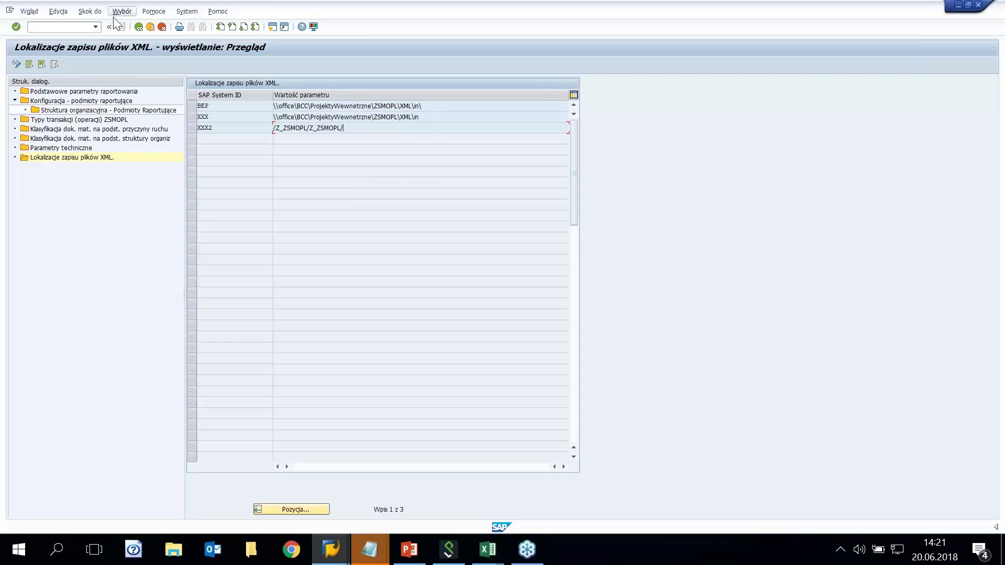
left_click(138, 27)
left_click(138, 27)
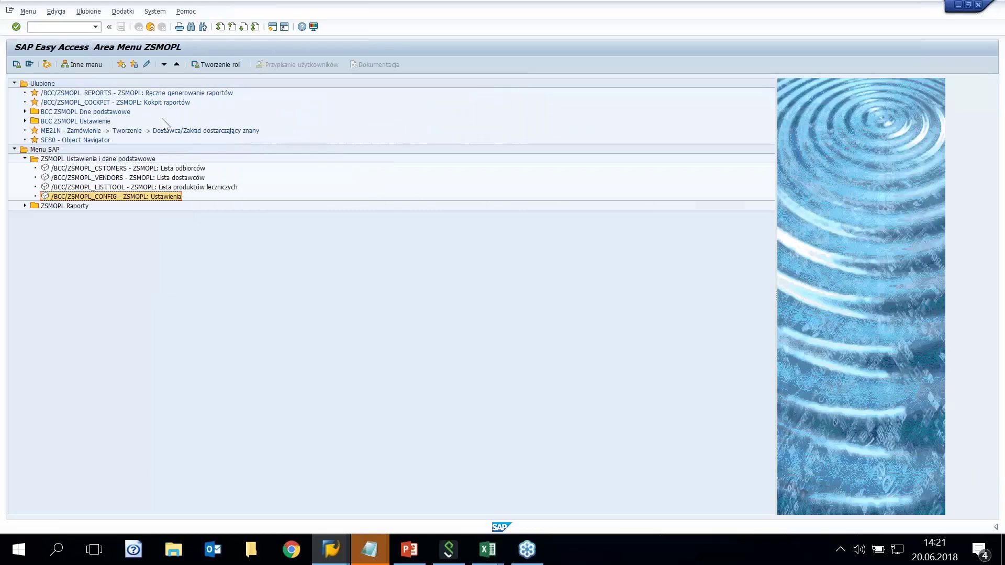
Step: Open manual report generation (ZSMOPL: Ręczne generowanie raportów) from the ZSMOPL reports
left_click(24, 205)
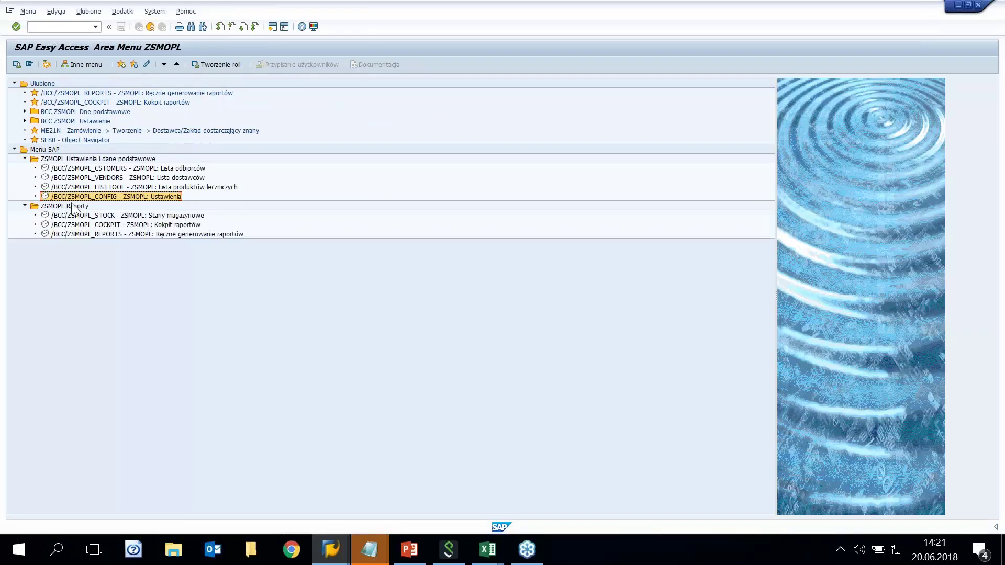
left_click(203, 234)
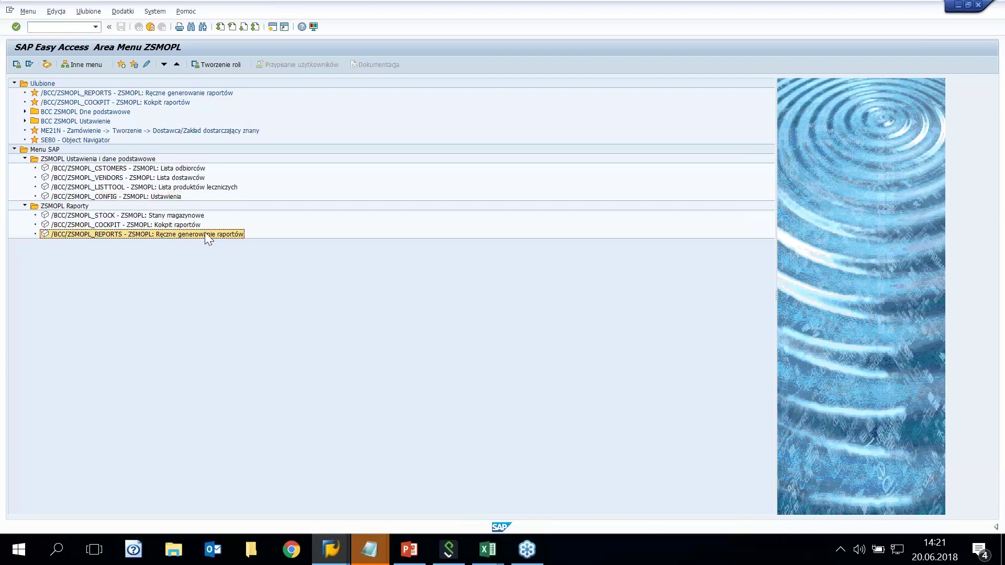
double_click(211, 233)
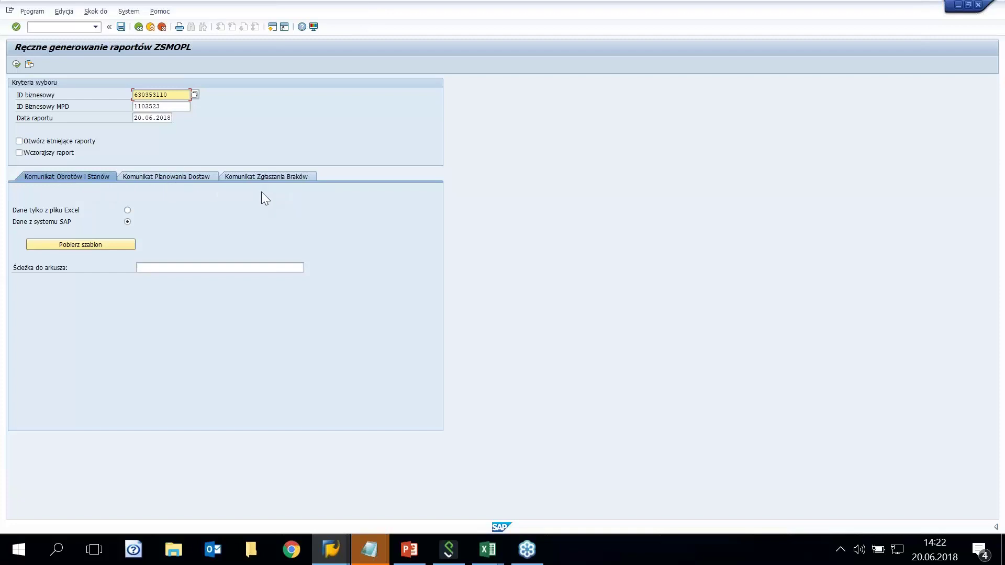
Step: Load the saved selection variant with report date 11.05.2018 and generate the turnover and stock report from SAP data
left_click(136, 117)
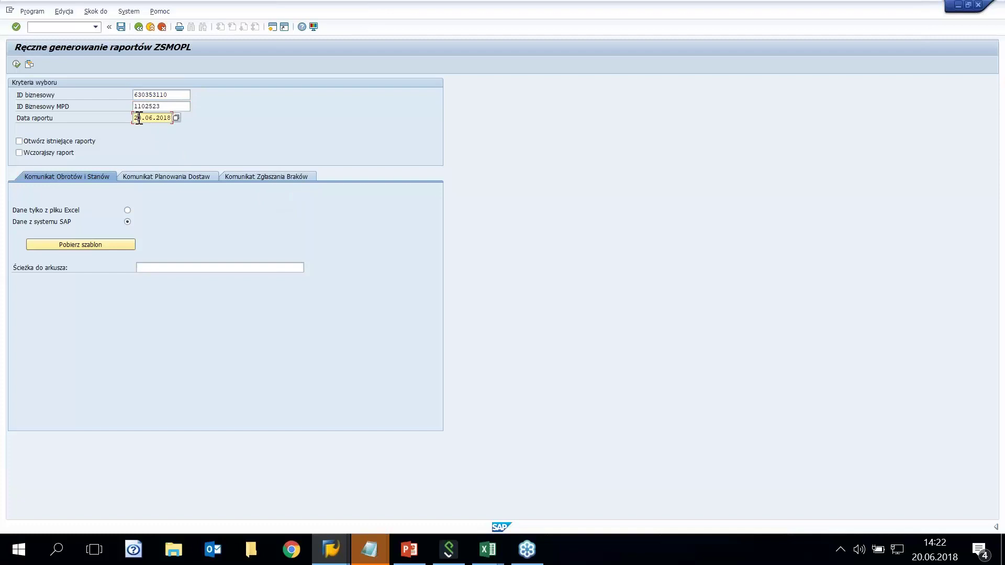
left_click(28, 64)
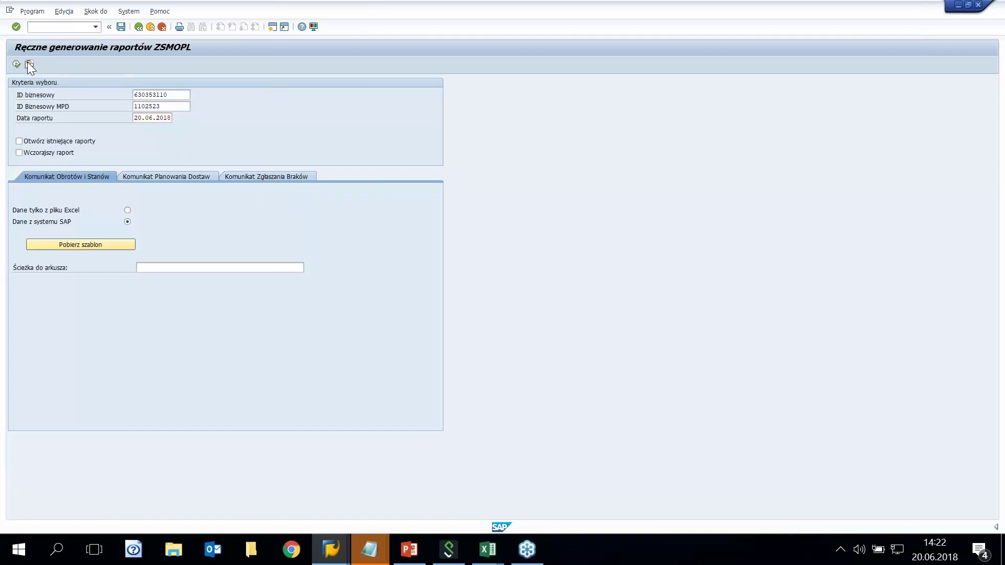
left_click(238, 268)
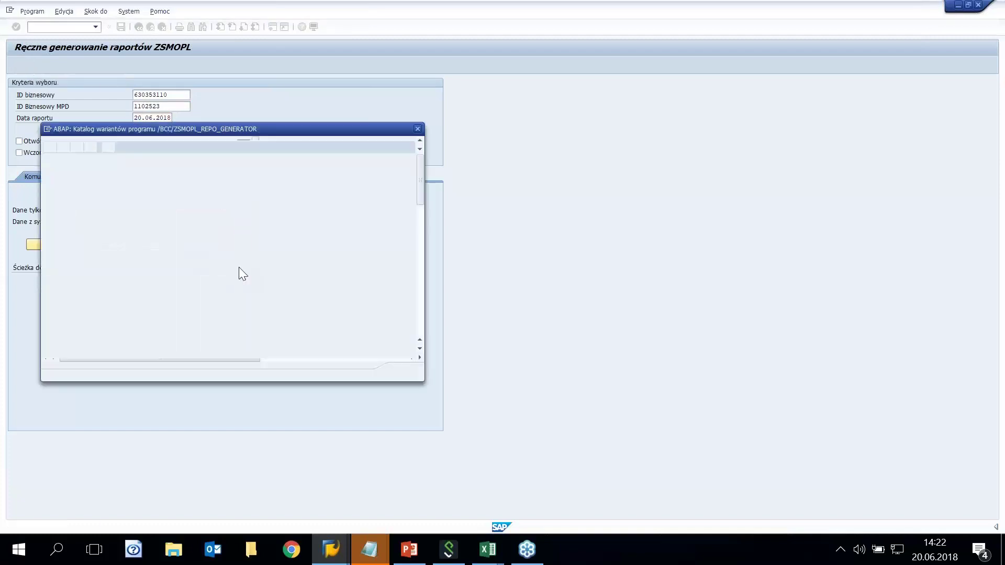
double_click(53, 218)
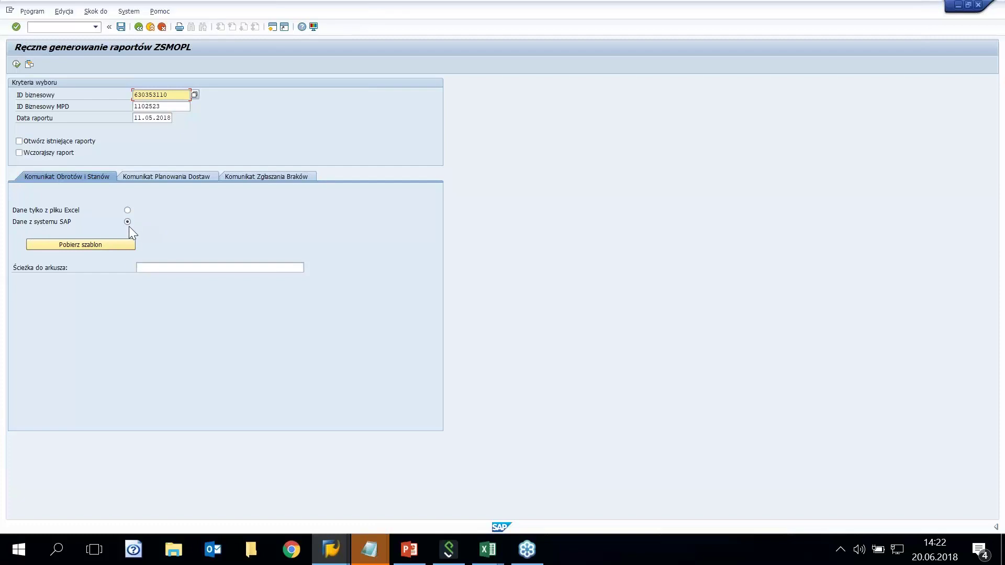
left_click(17, 64)
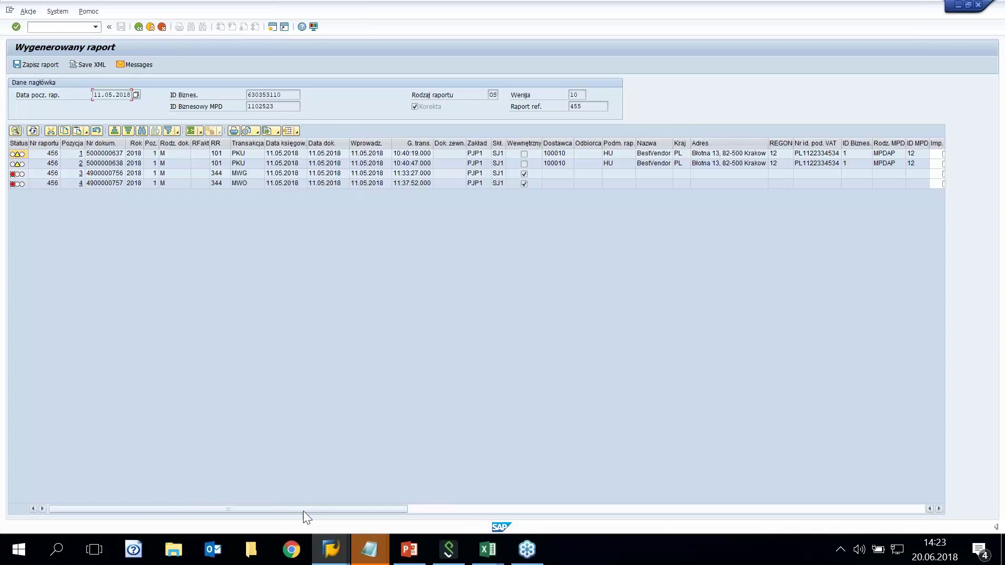
Step: Review the generated report's columns from document numbers to product details, save the report as a local XML file, and leave it
left_click_drag(306, 509, 436, 509)
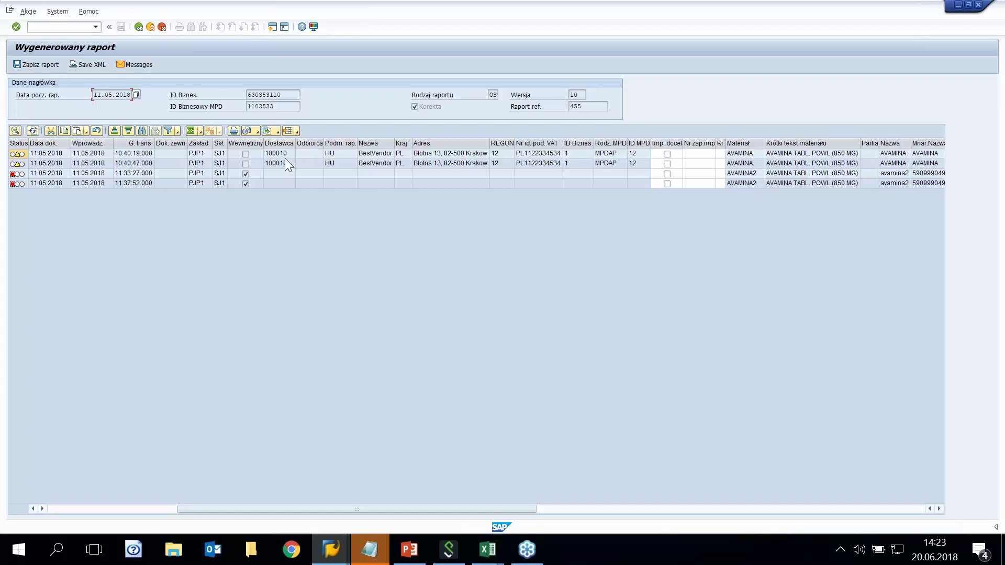
left_click(373, 154)
left_click_drag(486, 507, 577, 508)
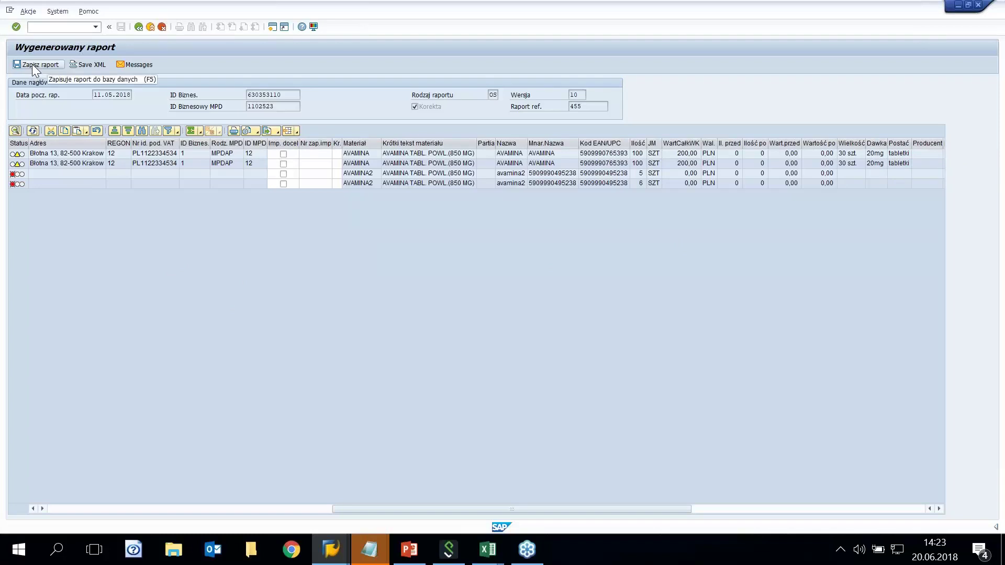
left_click(92, 64)
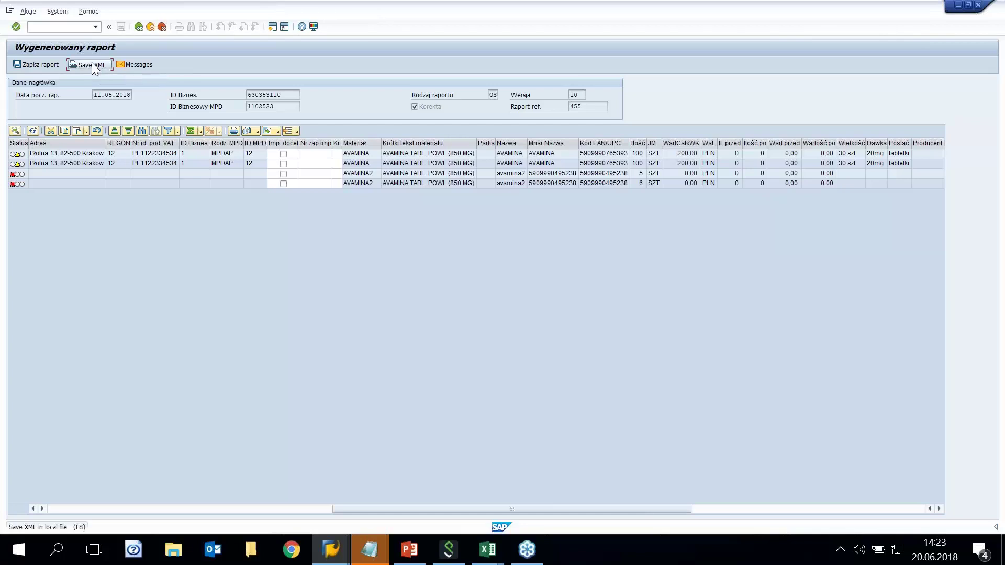
left_click_drag(519, 508, 205, 490)
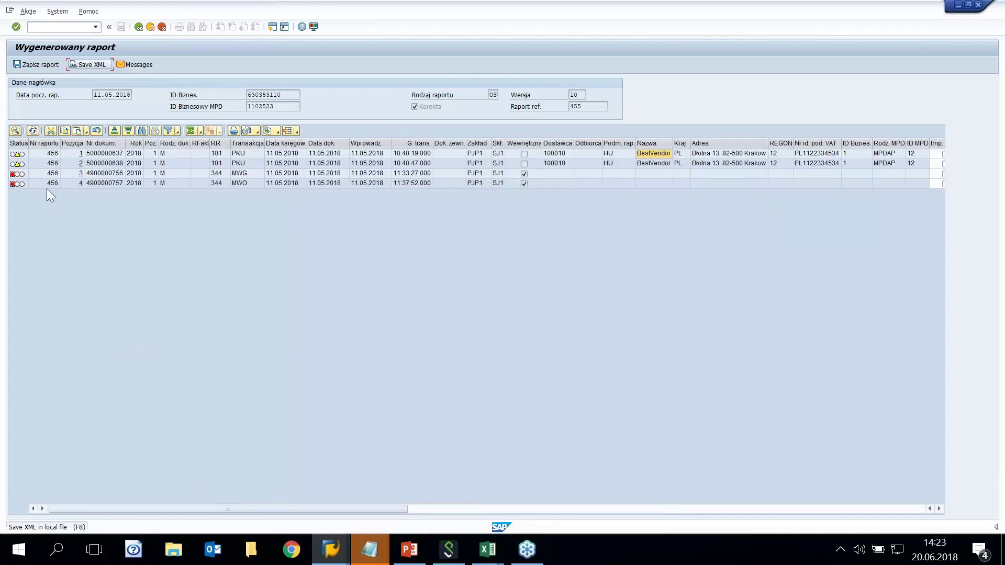
left_click(92, 65)
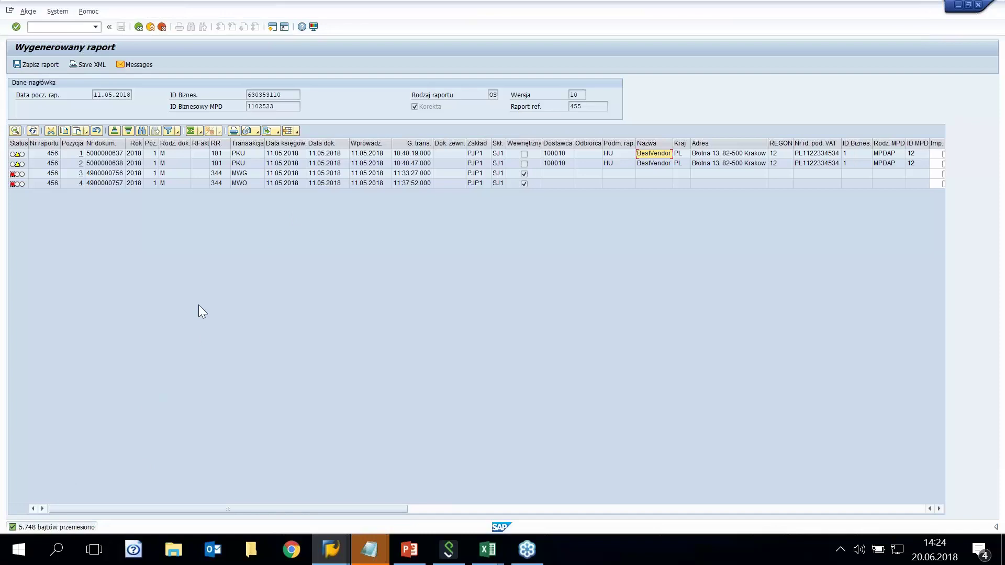
left_click(138, 26)
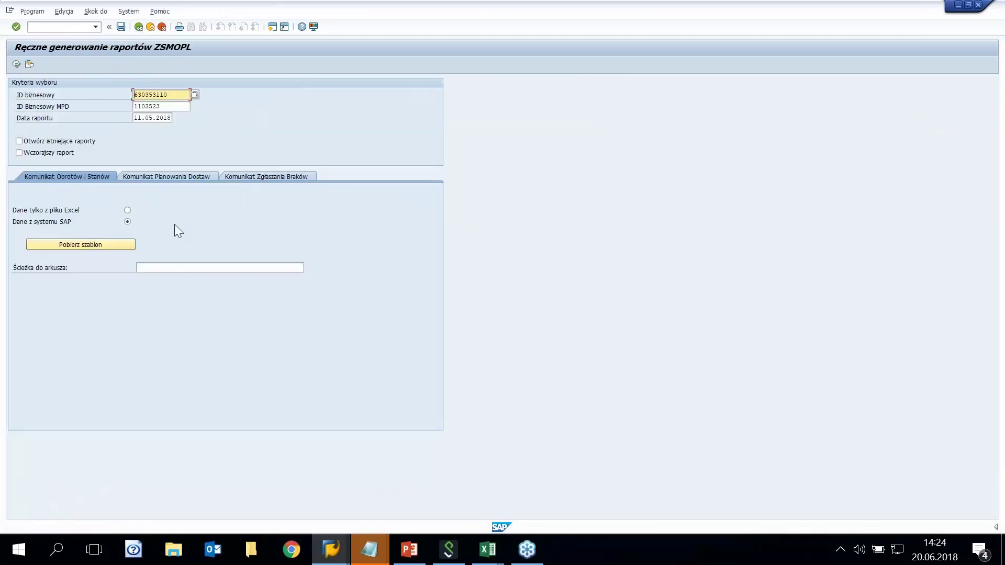
Step: Set the turnover and stock message to use only Excel data and choose przyklad_obroty i stany.xls from przykladowe_komunikaty as its sheet
left_click(127, 211)
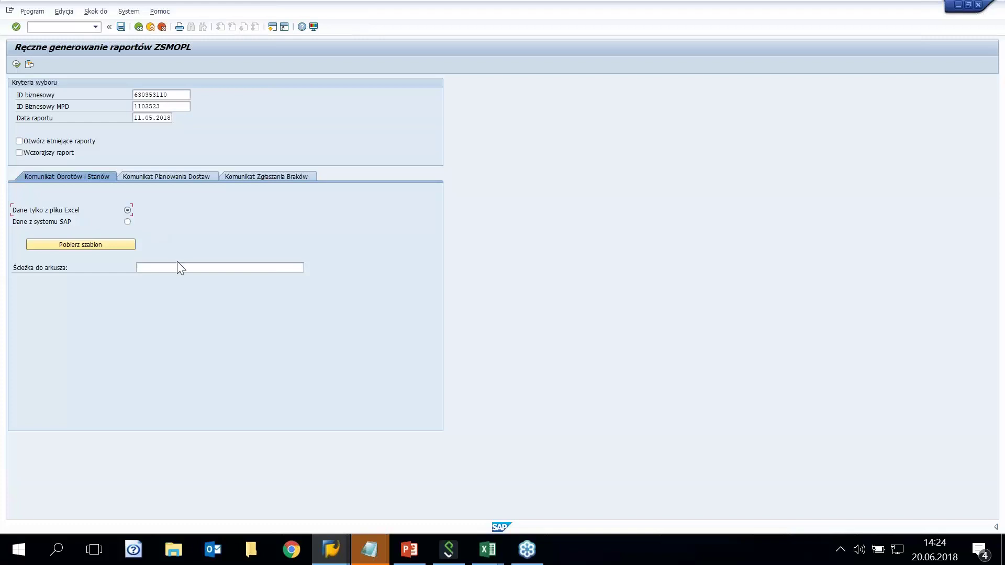
left_click(178, 266)
left_click(309, 267)
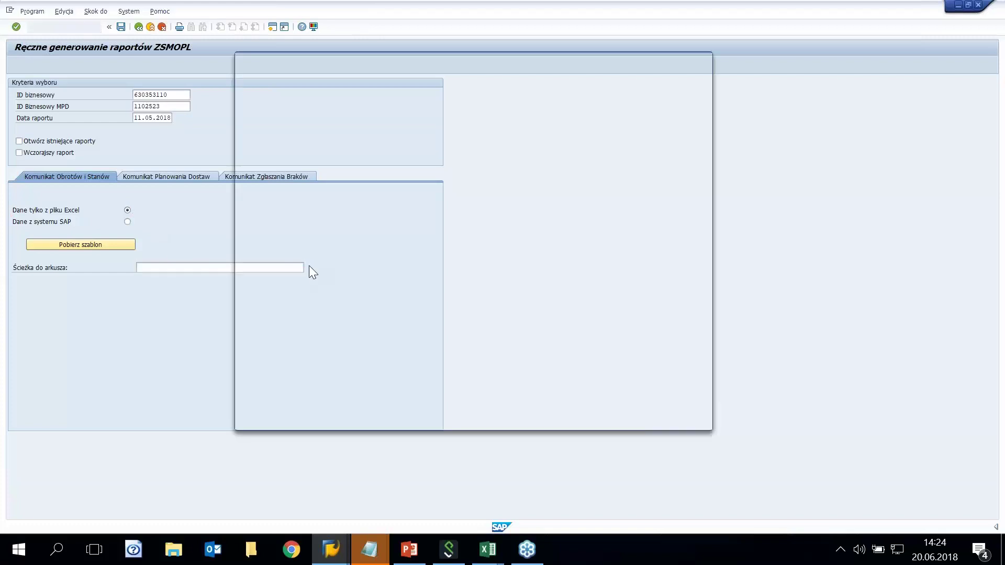
double_click(404, 119)
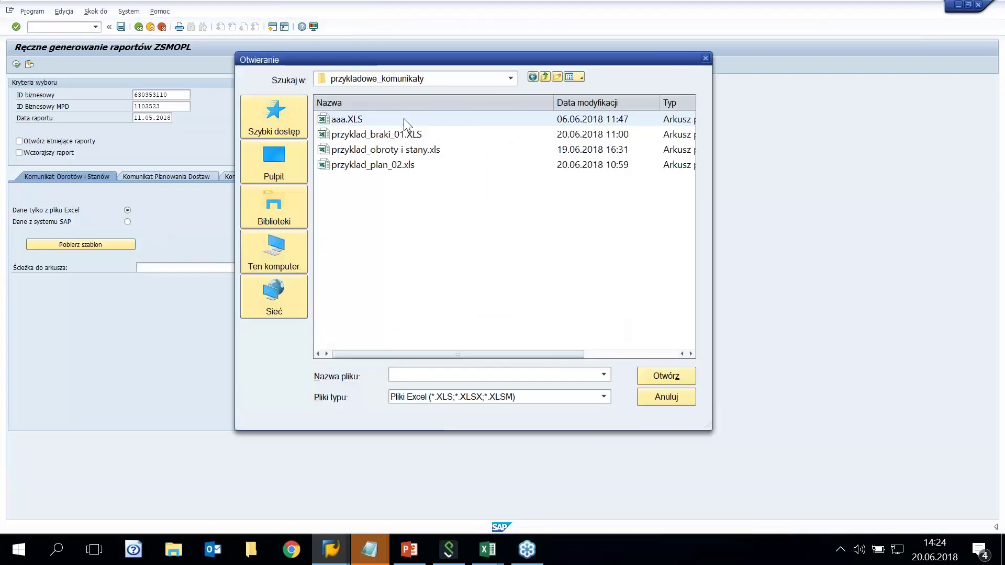
double_click(426, 150)
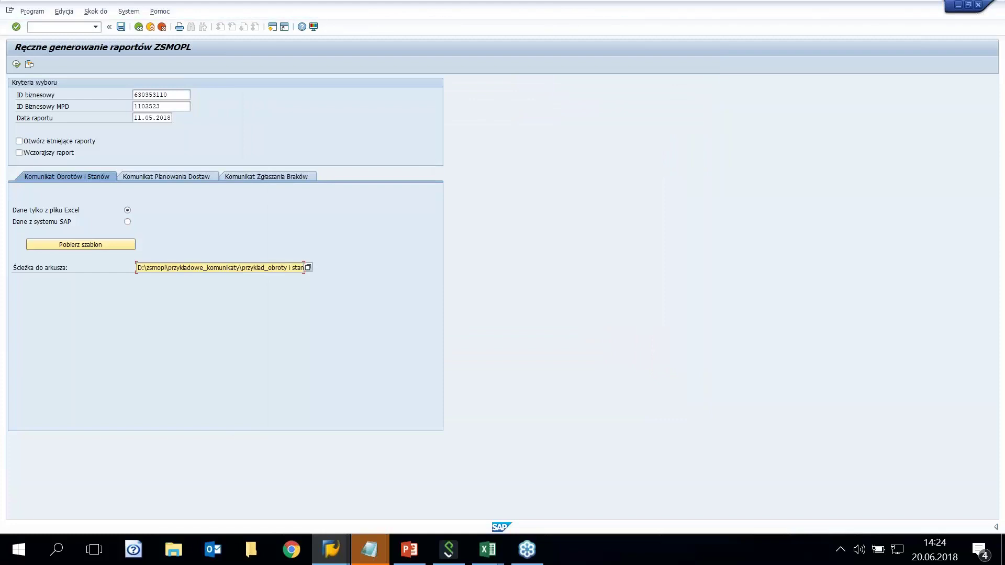
Step: Switch to Excel, examine the vendor, material and quantity columns in przyklad_obroty i stany.xls, and close the workbook
left_click(492, 550)
left_click(494, 503)
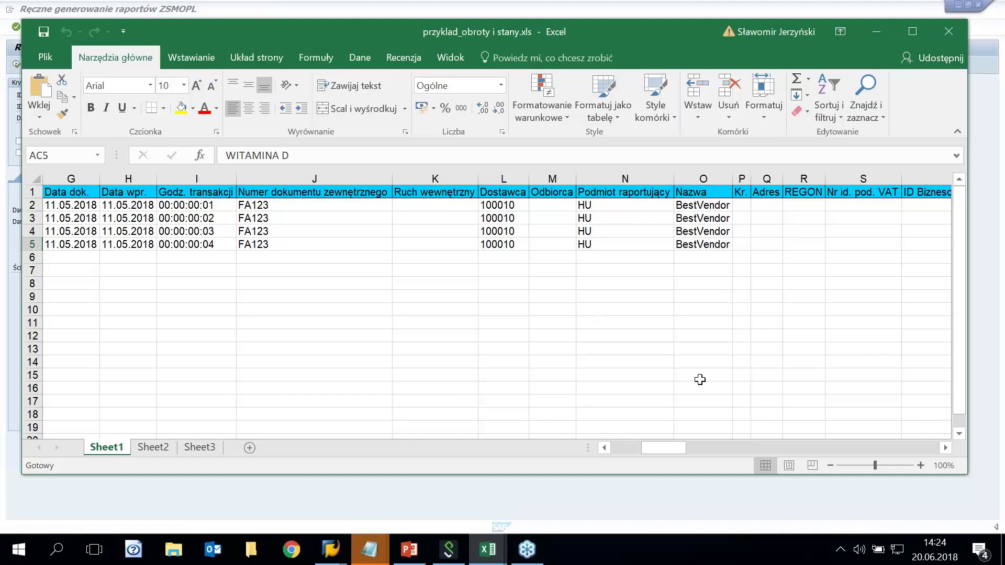
left_click_drag(670, 448, 779, 448)
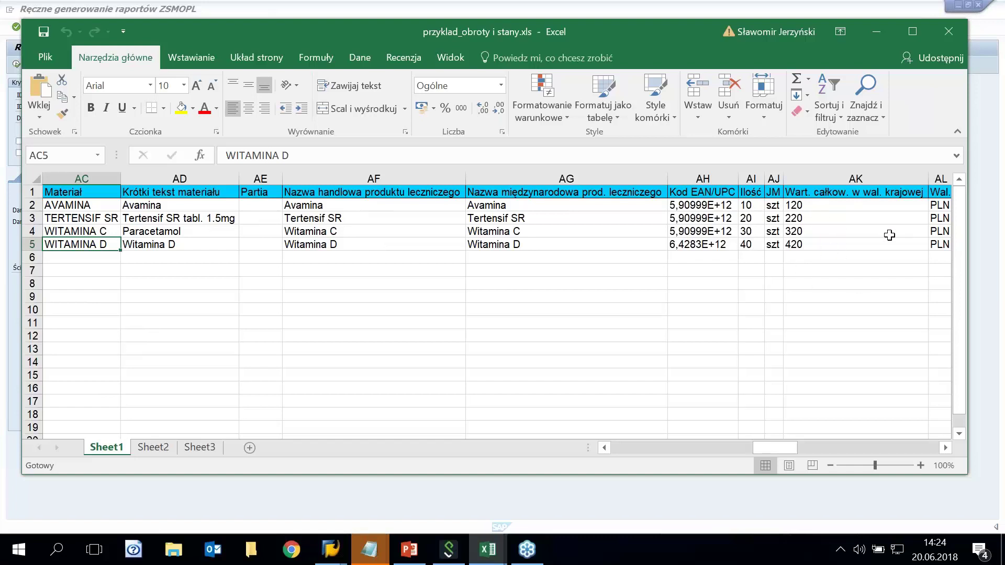
left_click(950, 31)
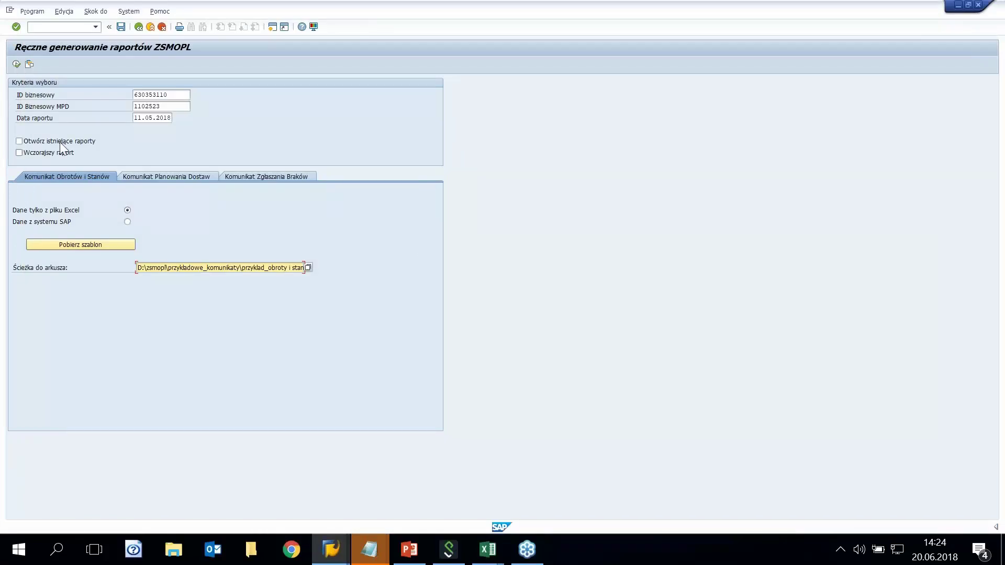
Step: Generate the turnover and stock report from the Excel file, allowing access to it, and save the report as XML
left_click(17, 63)
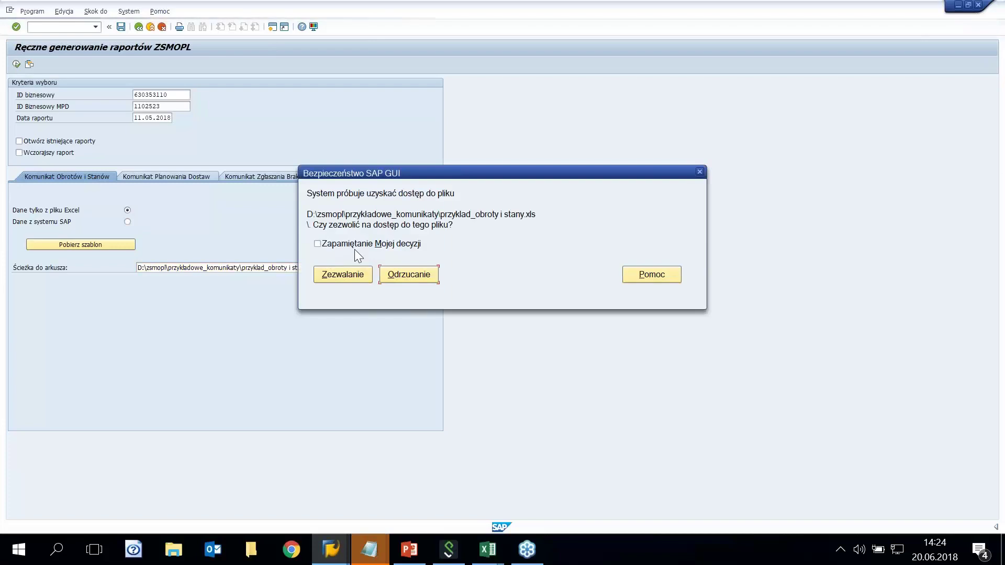
left_click(328, 274)
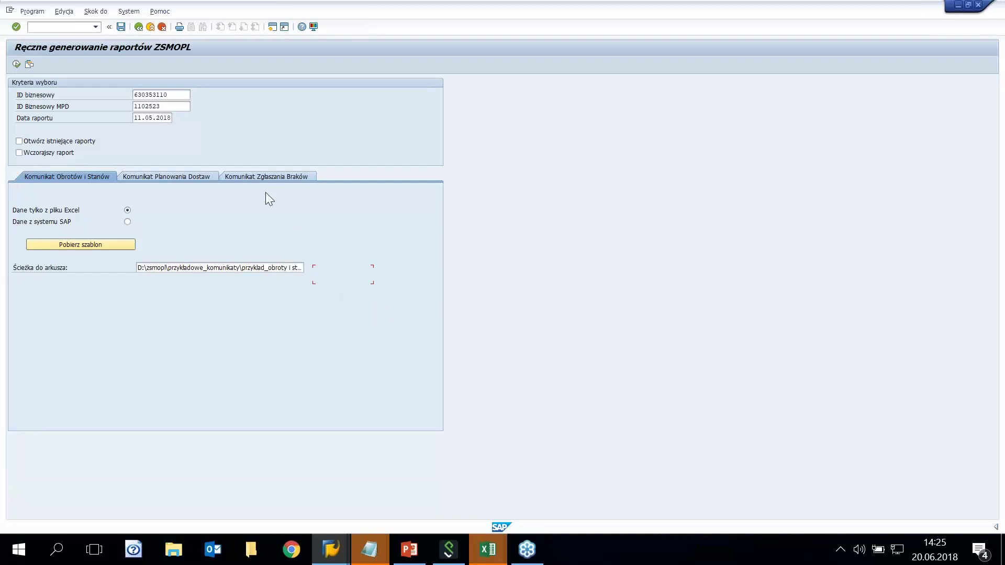
left_click(484, 539)
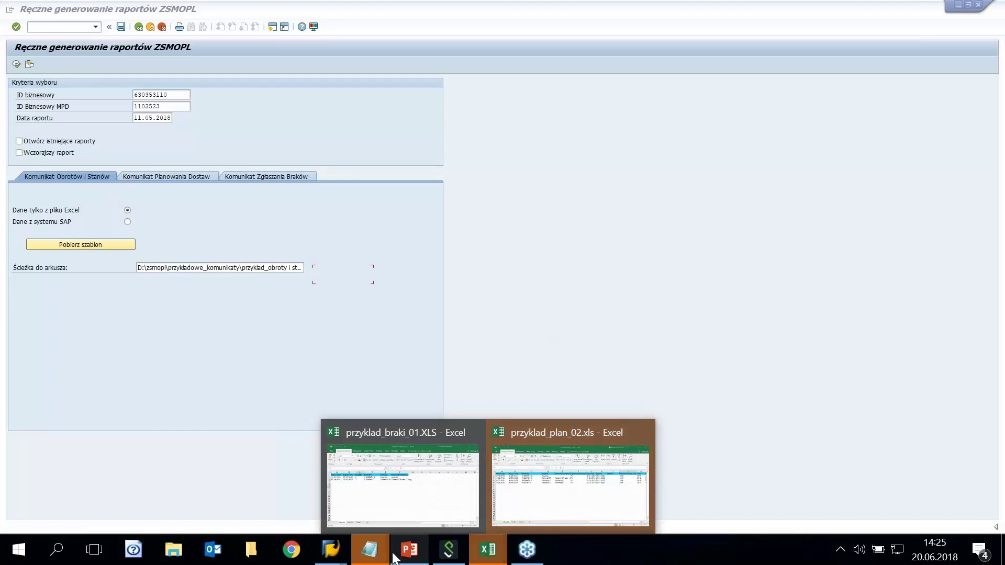
left_click(331, 549)
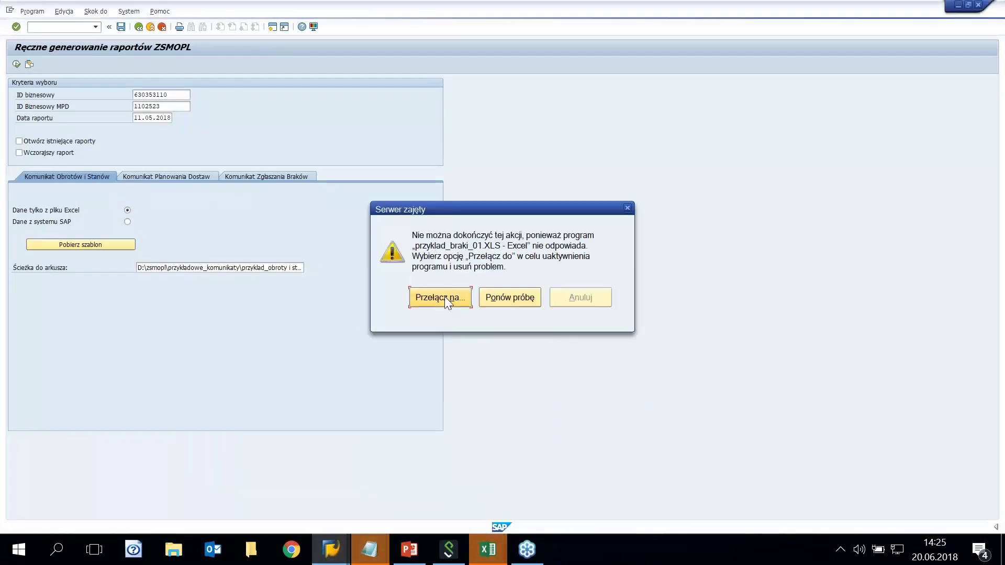
left_click(445, 297)
left_click(406, 312)
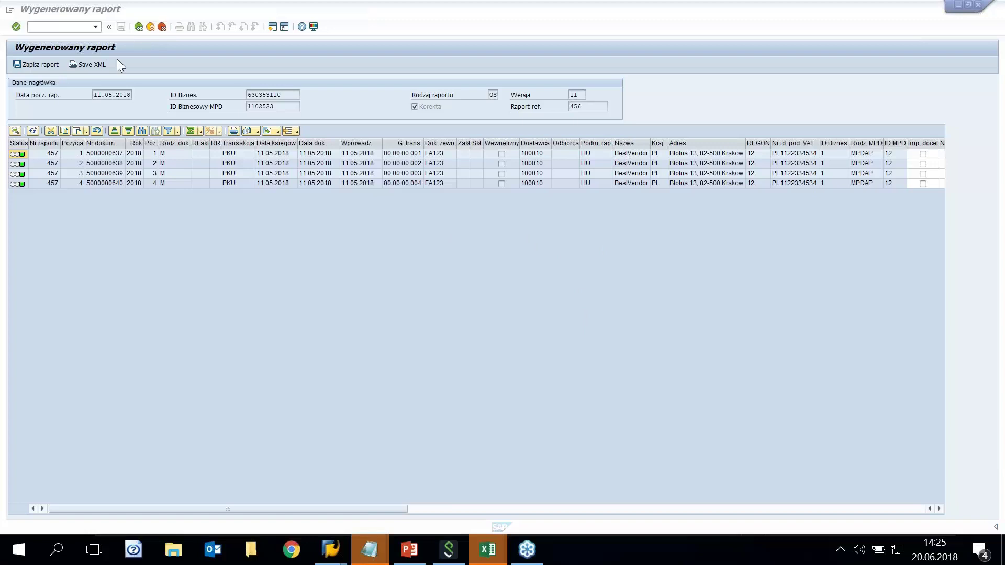
left_click(90, 64)
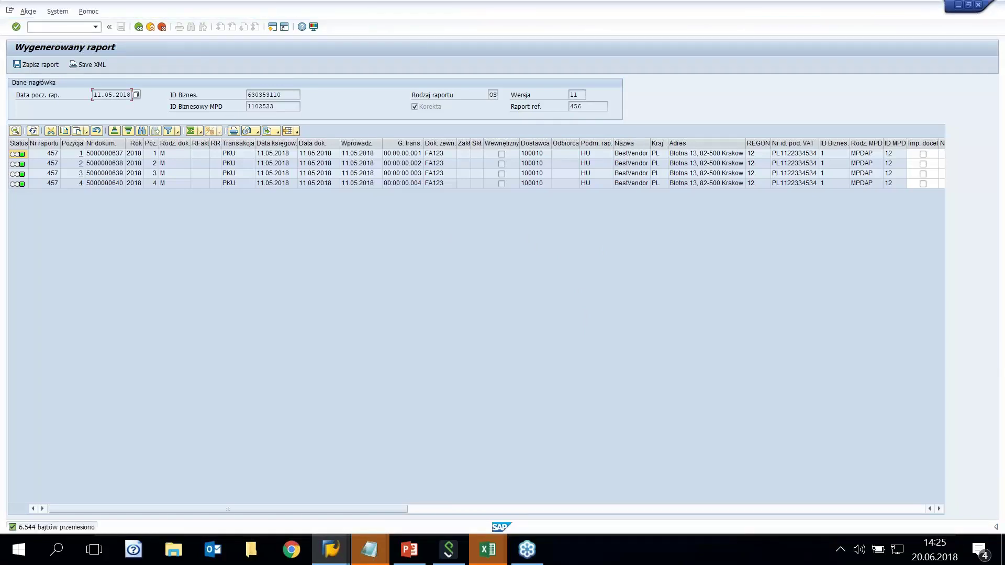
left_click(139, 27)
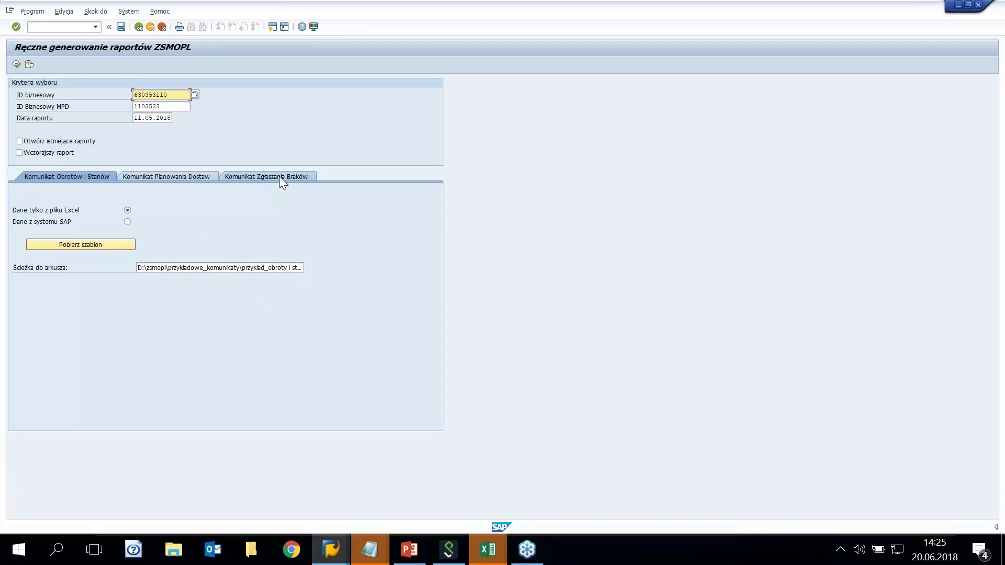
Step: Open the delivery planning message (Komunikat Planowania Dostaw) and choose przyklad_plan_02.xls from przykladowe_komunikaty as its Excel source
left_click(179, 176)
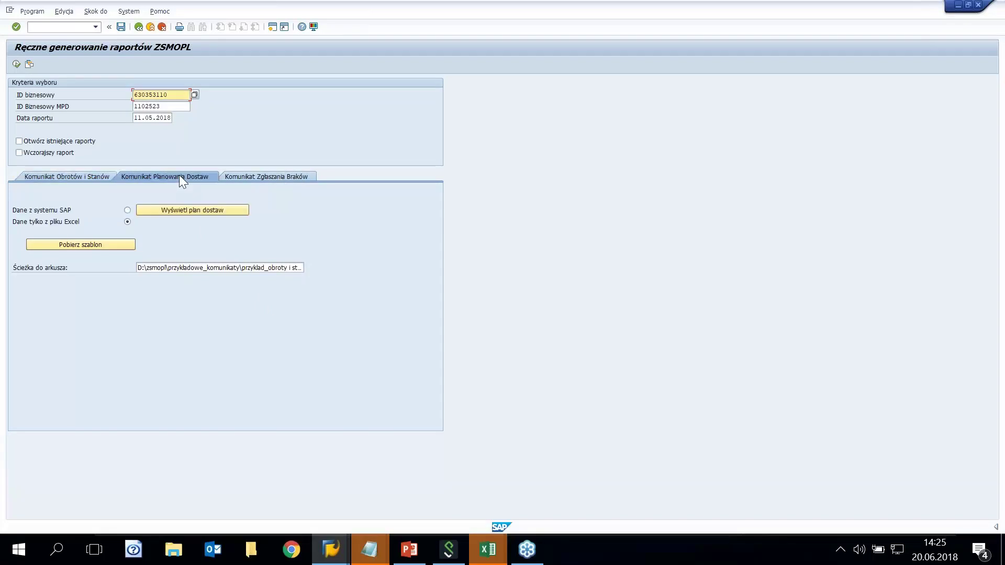
left_click(226, 264)
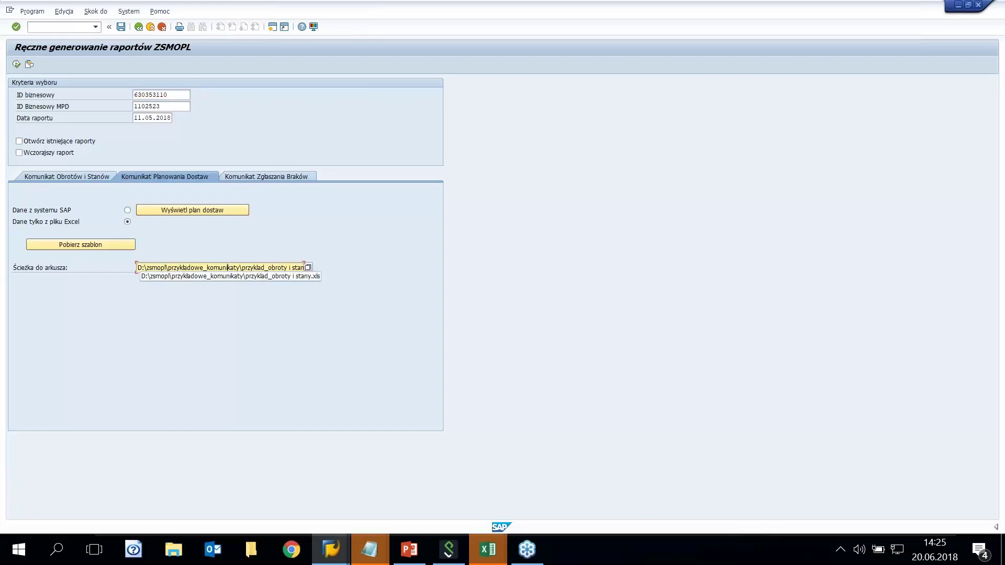
left_click(309, 268)
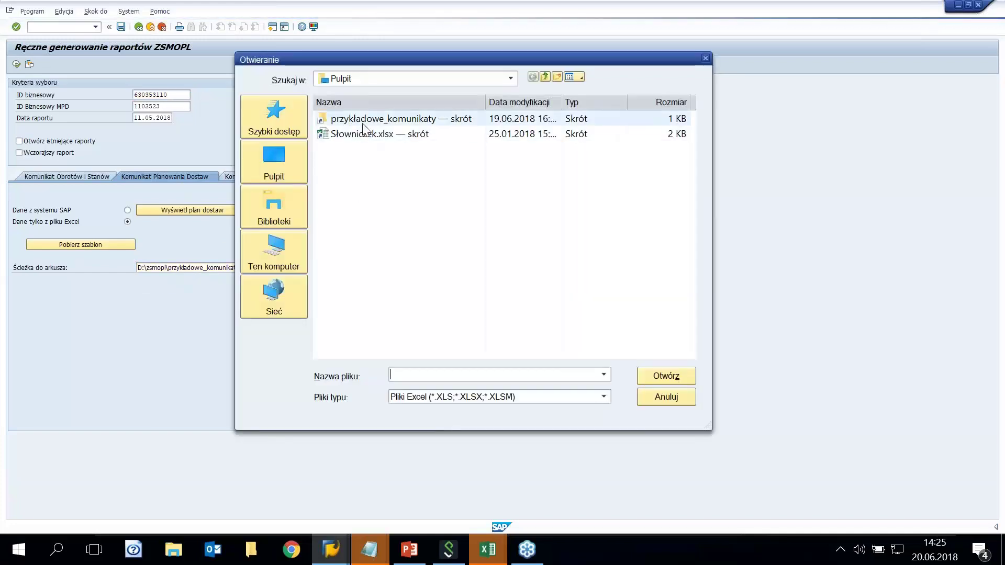
double_click(363, 119)
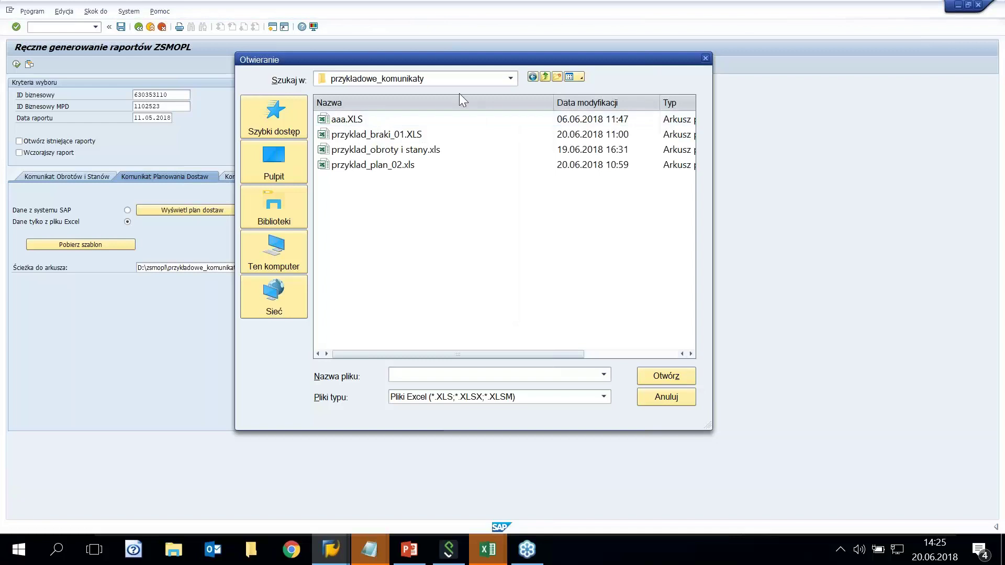
left_click_drag(482, 56, 595, 70)
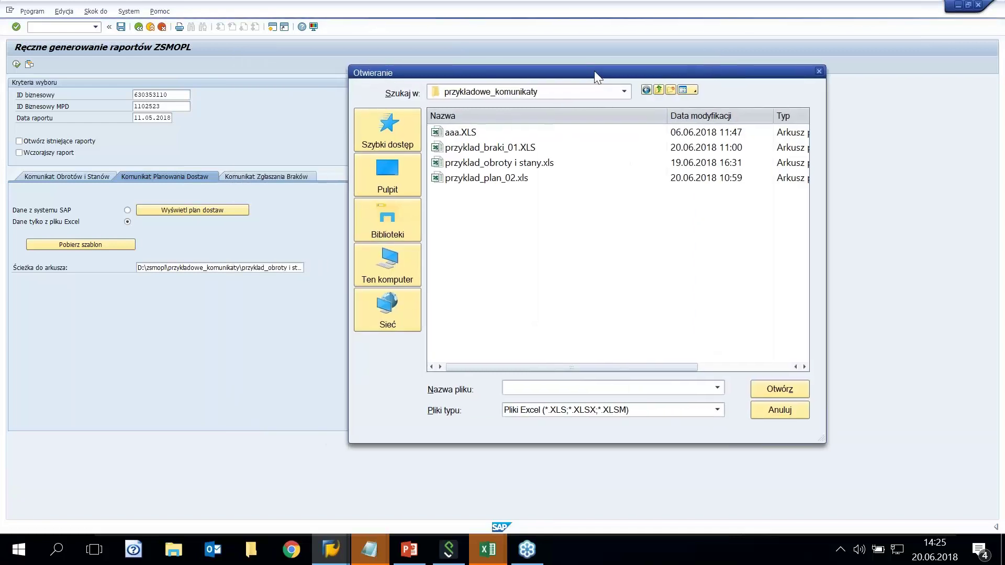
double_click(493, 178)
Step: Switch to Excel, examine the date range and planned delivery sizes in przyklad_plan_02.xls, and close the open workbooks
left_click(492, 552)
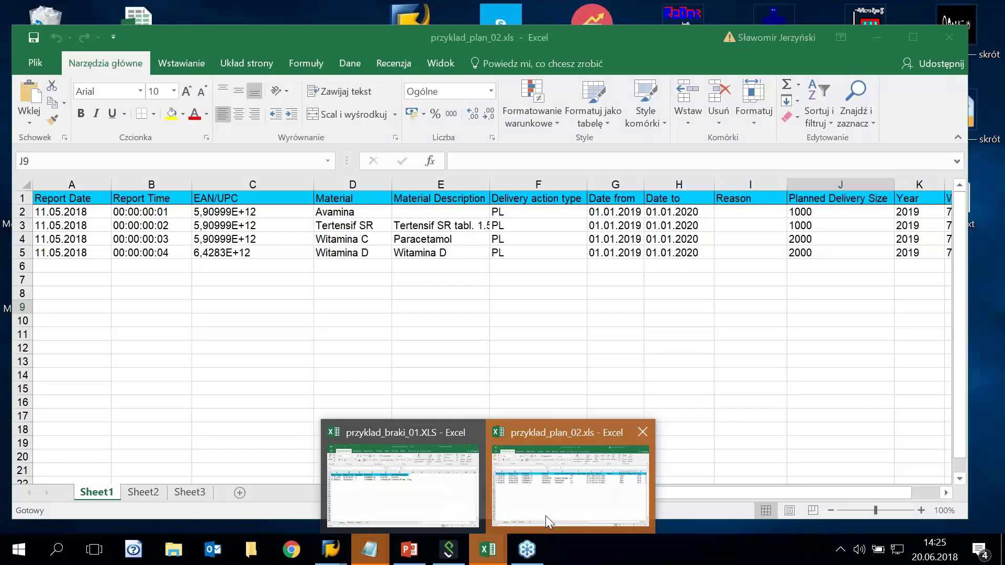
left_click(546, 516)
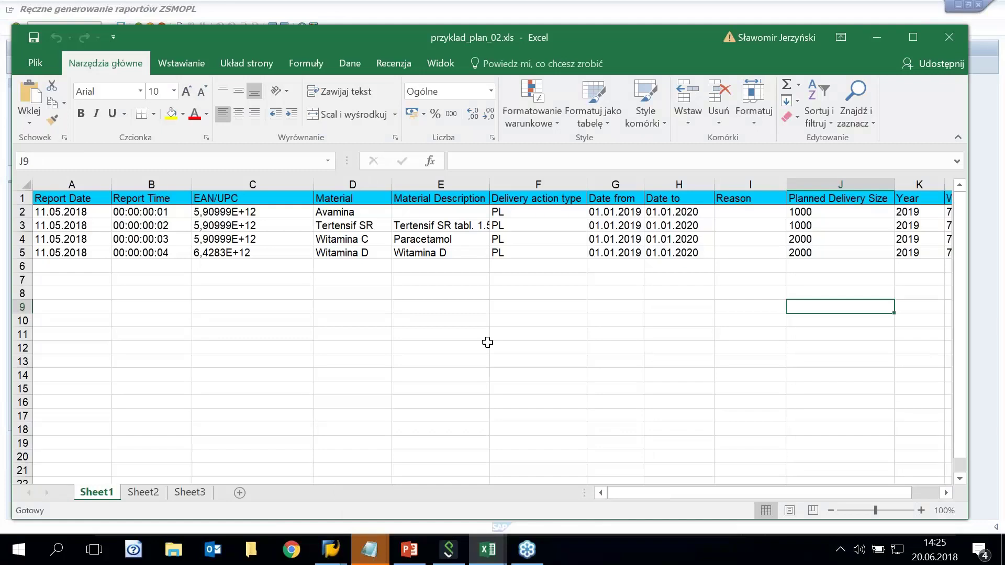
left_click(278, 363)
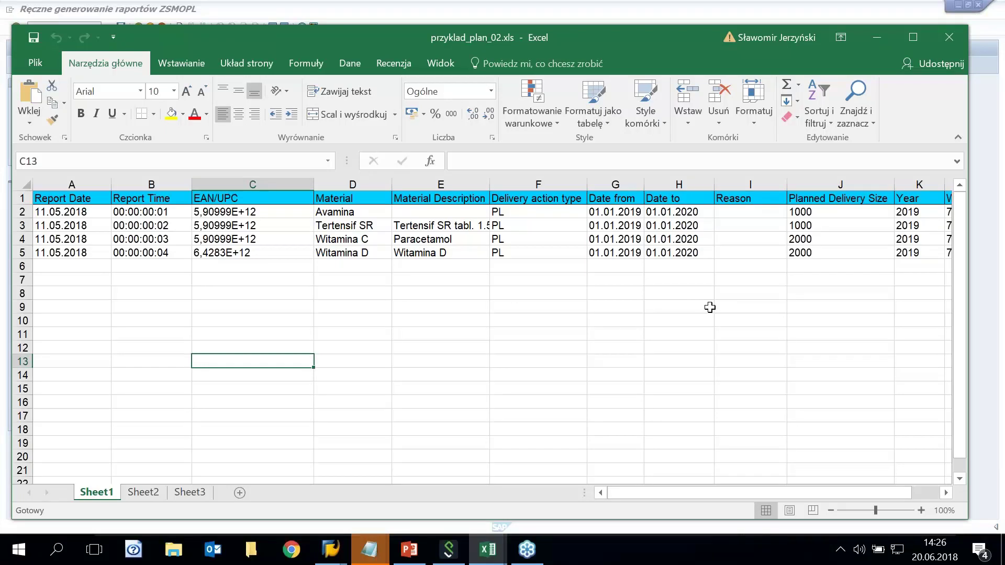
left_click(613, 198)
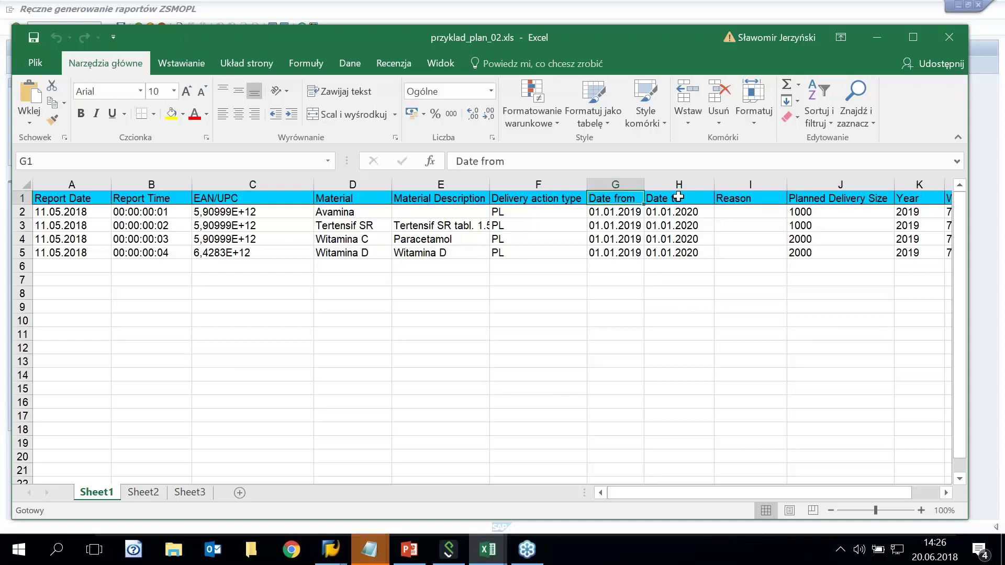
left_click(675, 198)
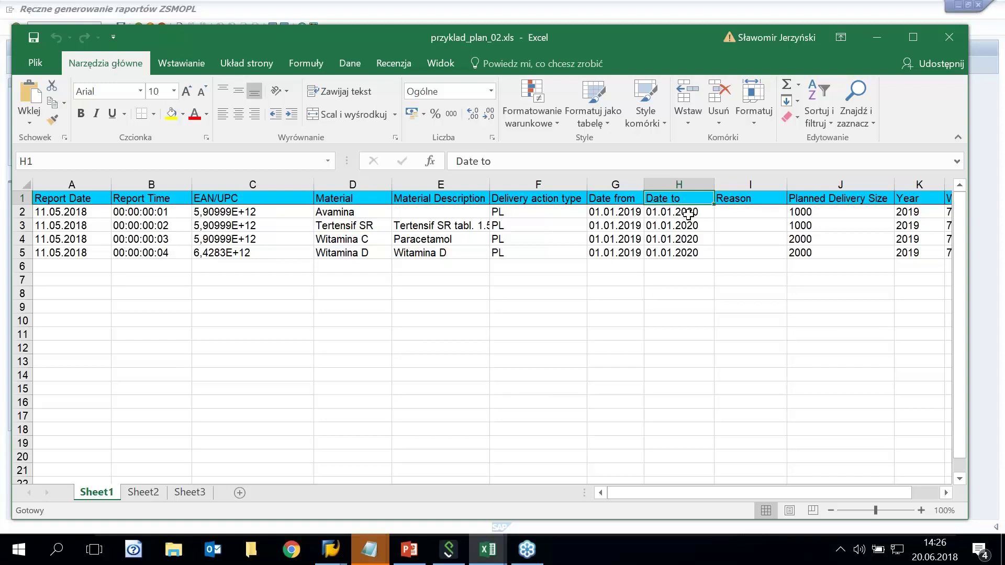
left_click(821, 213)
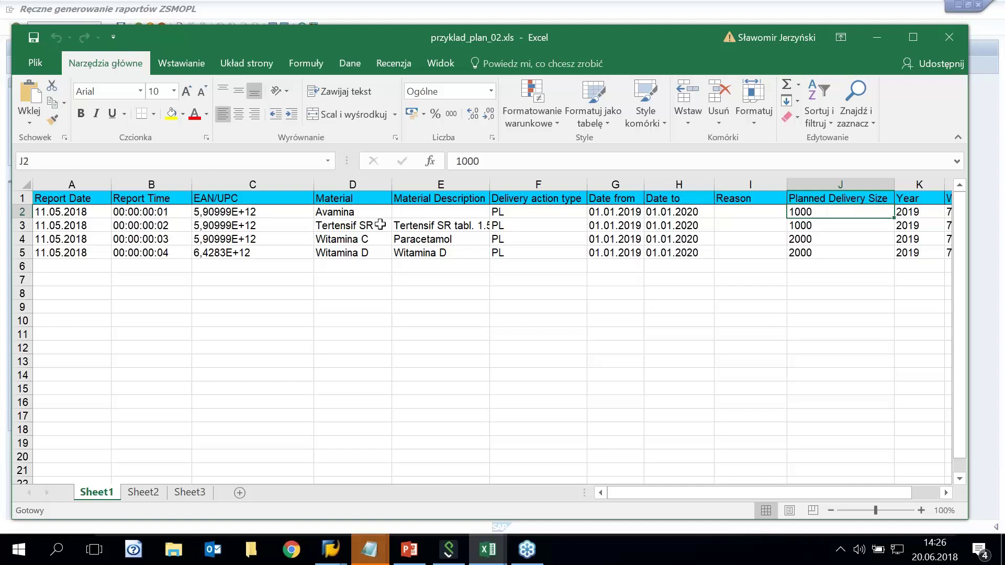
left_click(818, 226)
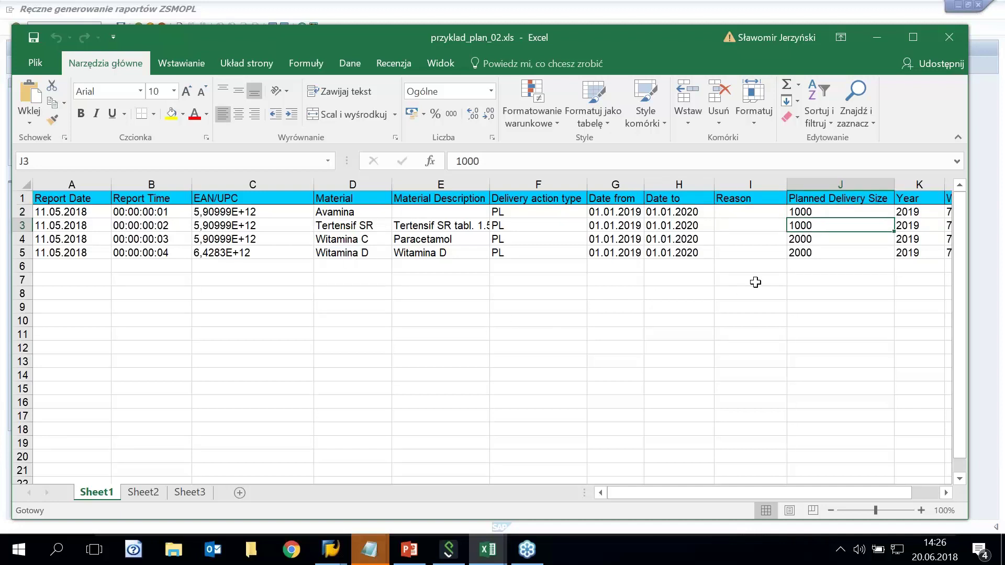
left_click(819, 241)
left_click(820, 261)
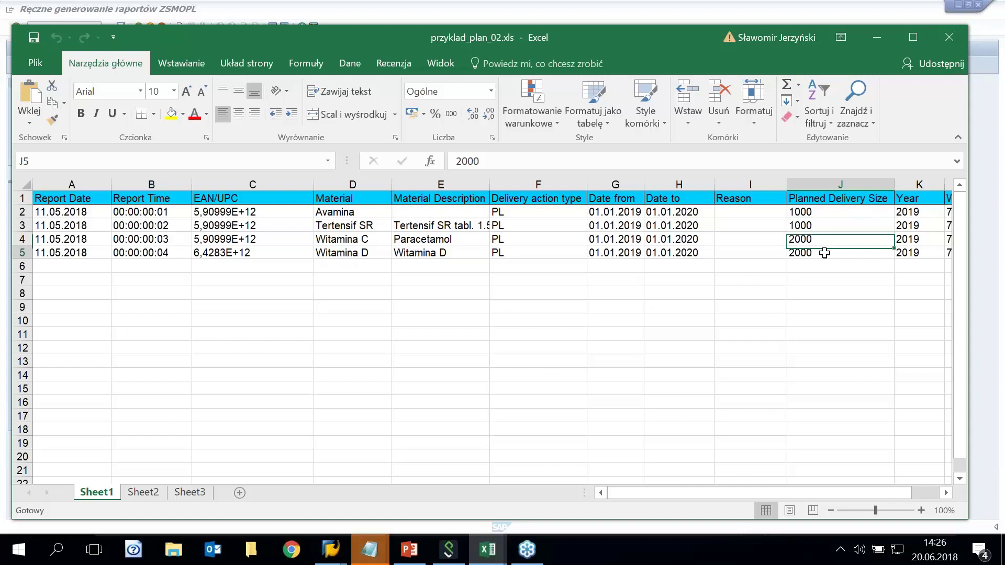
left_click(953, 41)
left_click(937, 77)
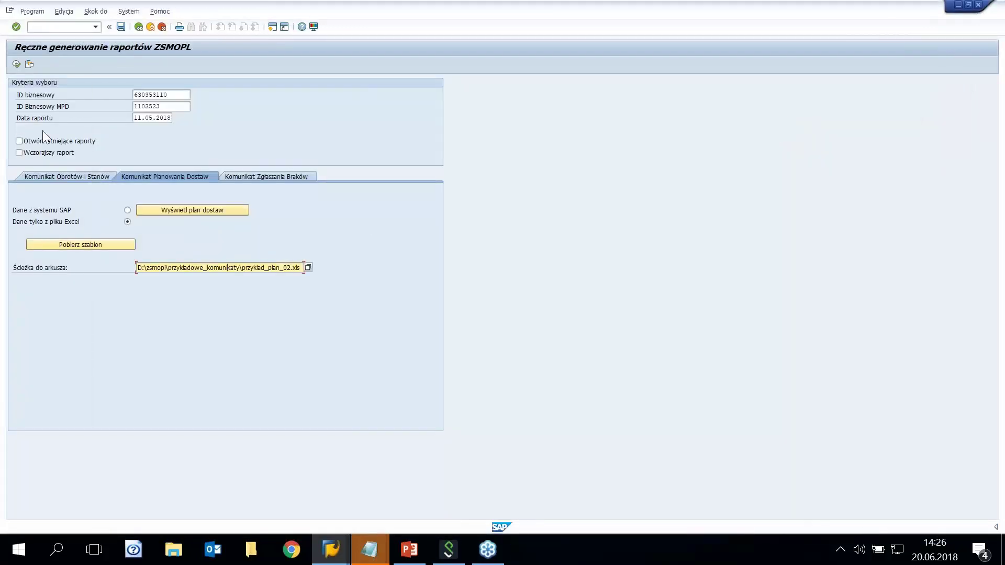
Step: Generate the delivery planning report from the Excel file, allowing access to it, save it as XML, and return to the selection screen
left_click(17, 64)
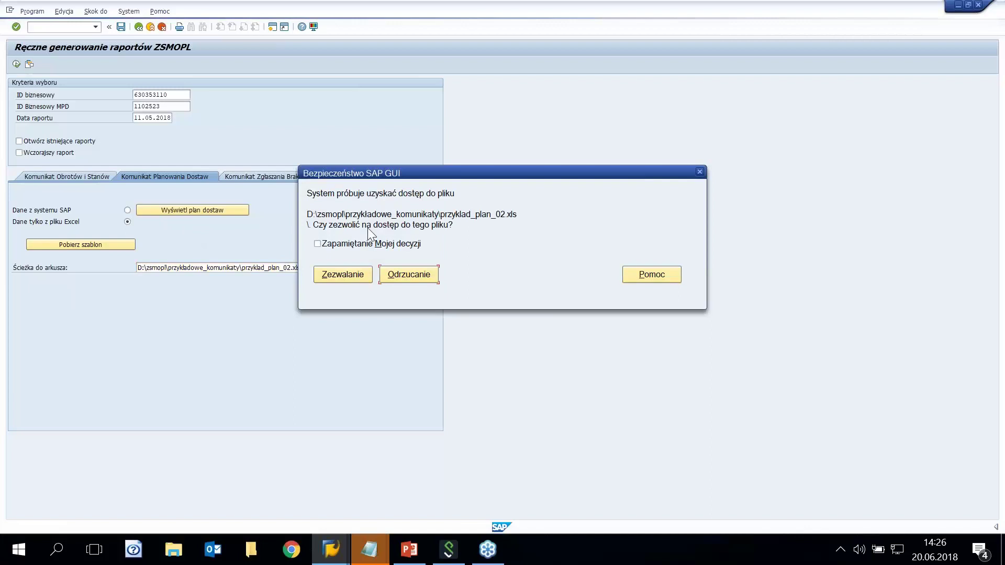
left_click(344, 275)
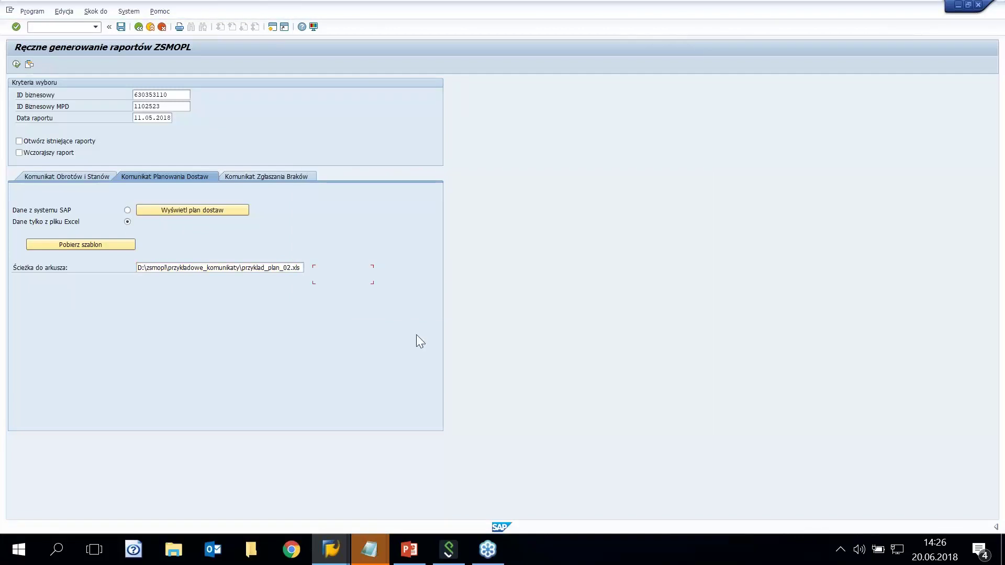
left_click(543, 345)
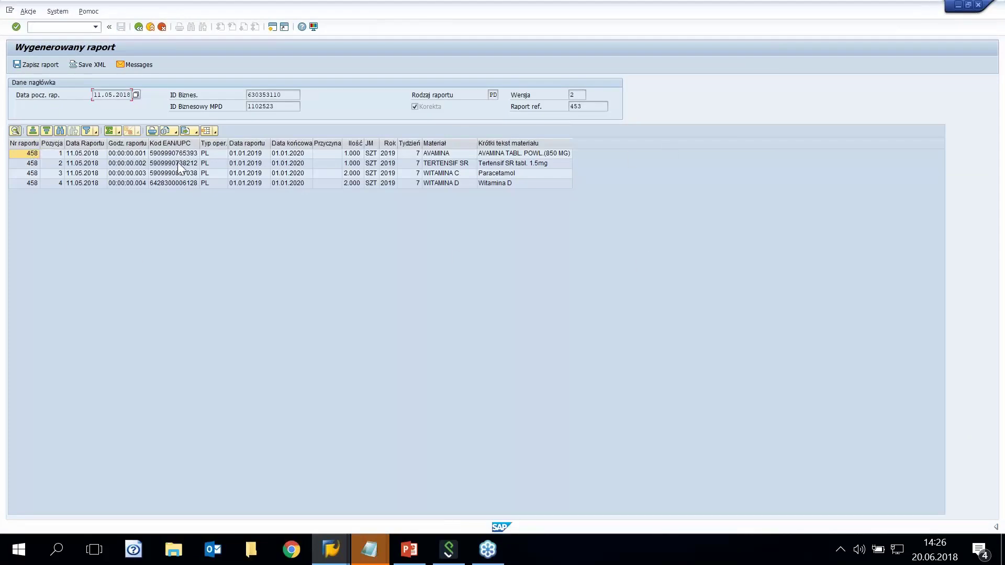
left_click(90, 64)
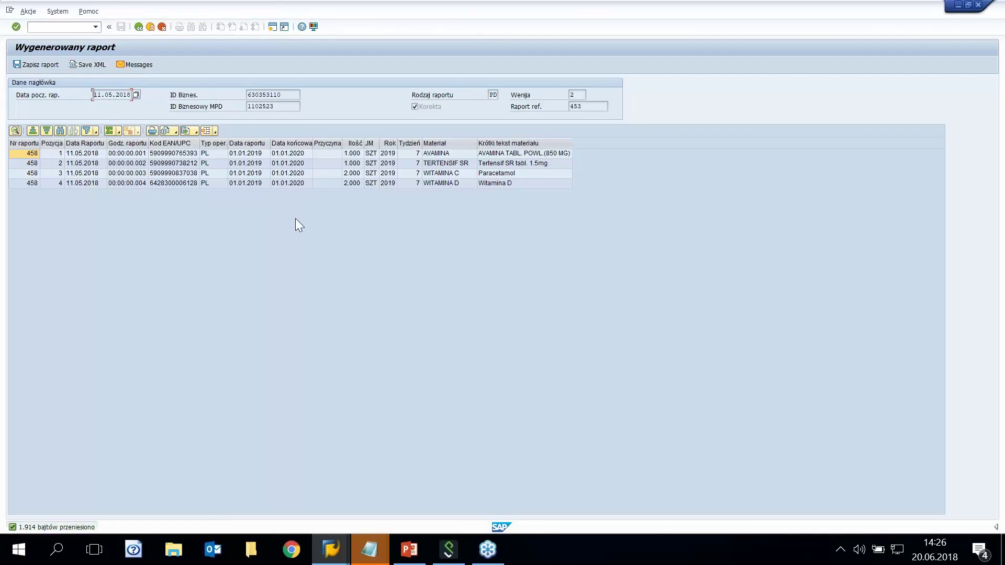
left_click(138, 26)
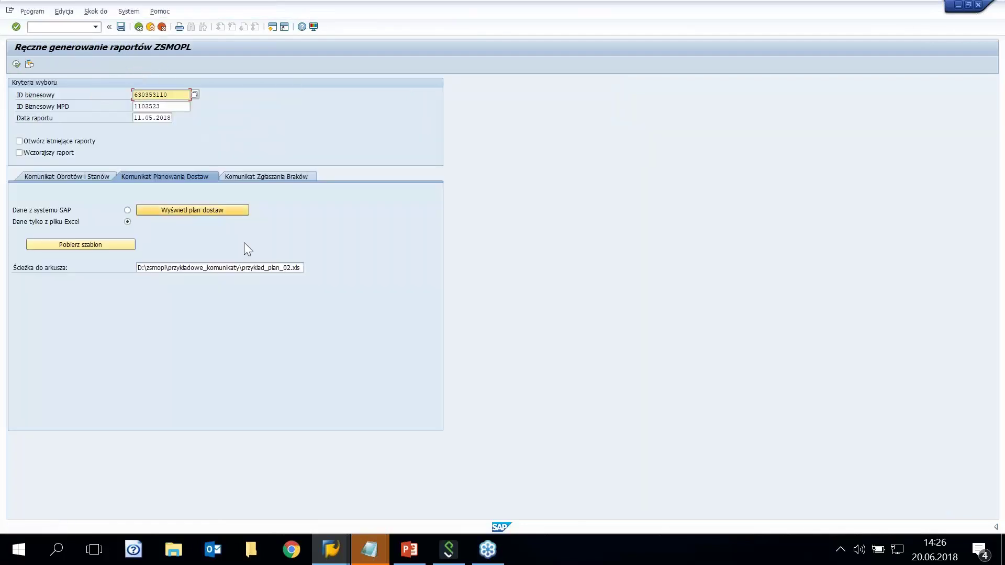
Step: Open the shortage reporting message (Komunikat Zgłaszania Braków) and choose przyklad_braki_01.XLS from przykladowe_komunikaty as its Excel source
left_click(264, 177)
left_click(272, 233)
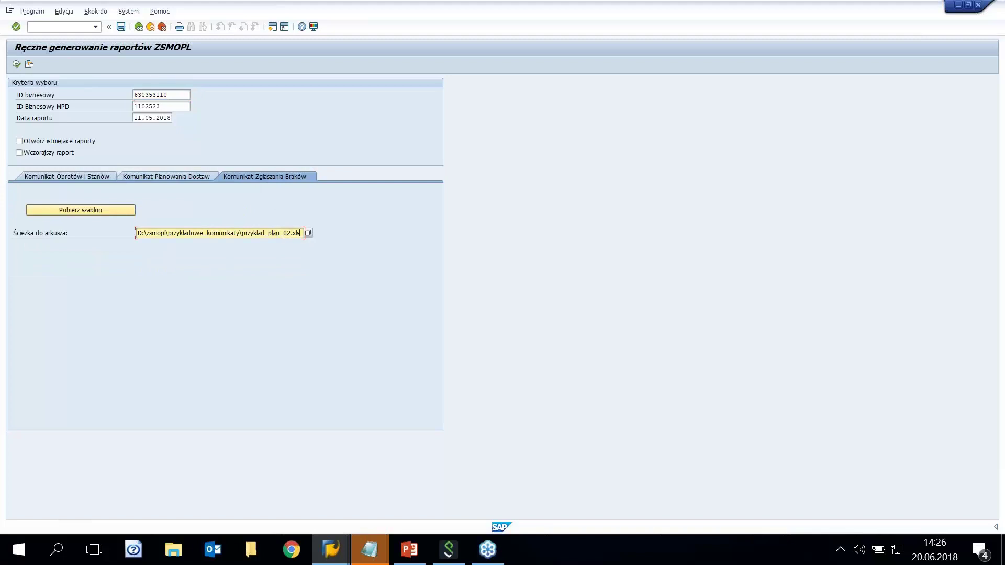
left_click(308, 232)
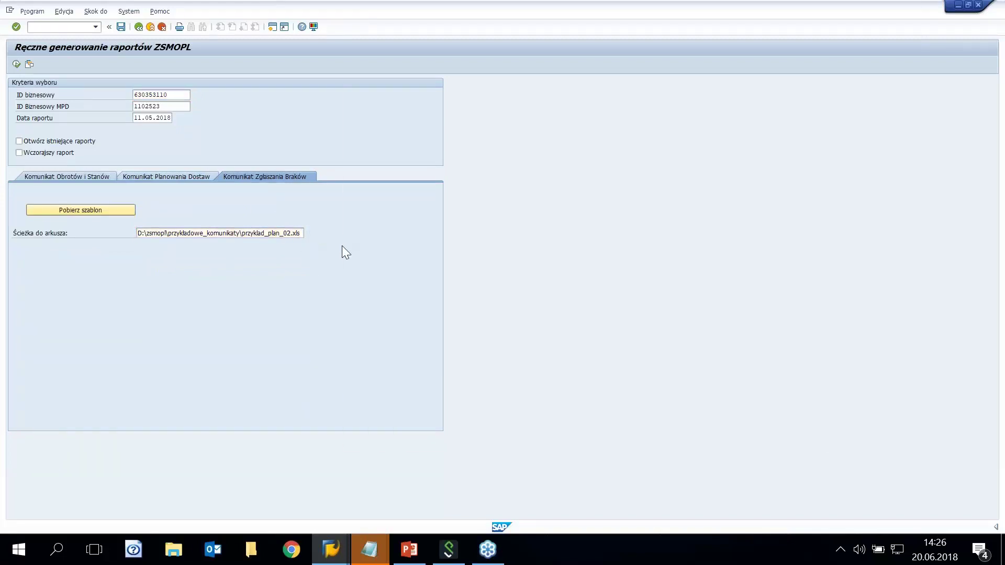
double_click(478, 133)
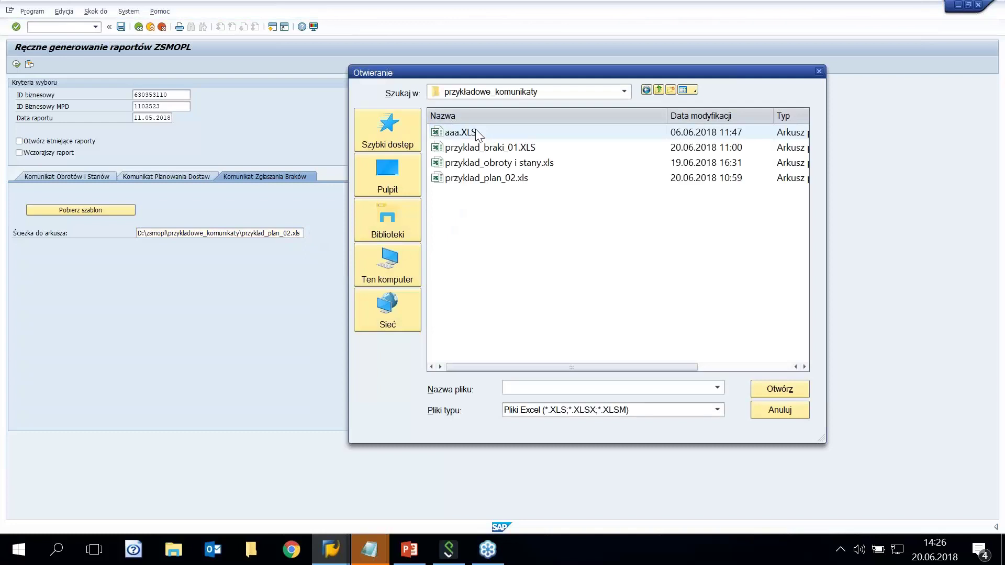
double_click(502, 148)
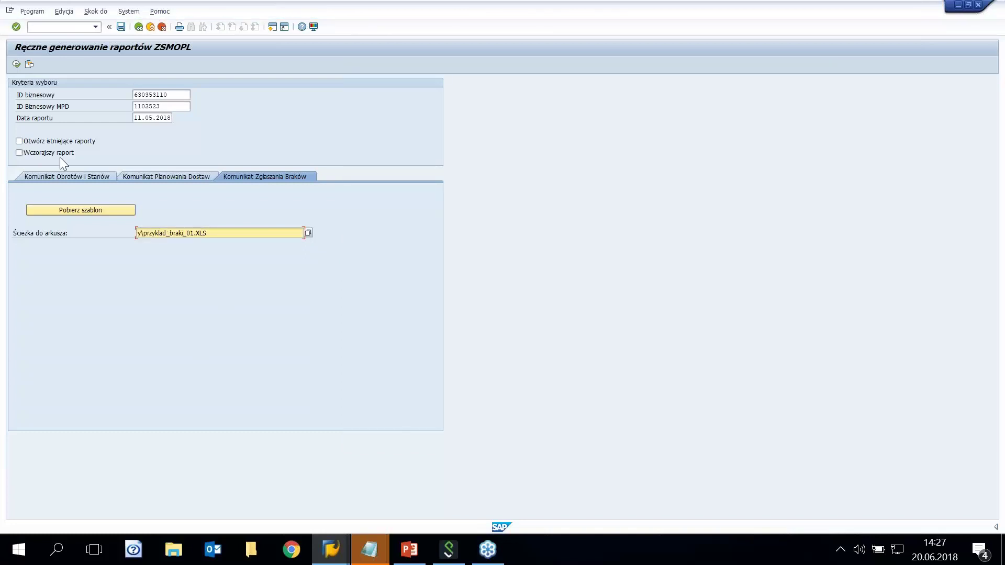
Step: Generate the shortage report from the Excel file, allowing access to it, save it as XML, and return to the ZSMOPL area menu
left_click(17, 64)
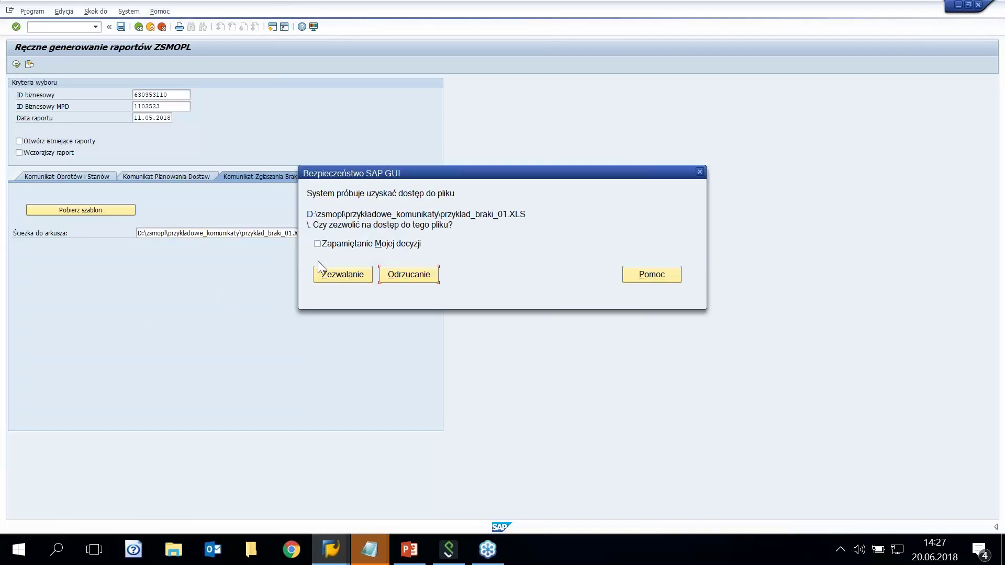
left_click(336, 272)
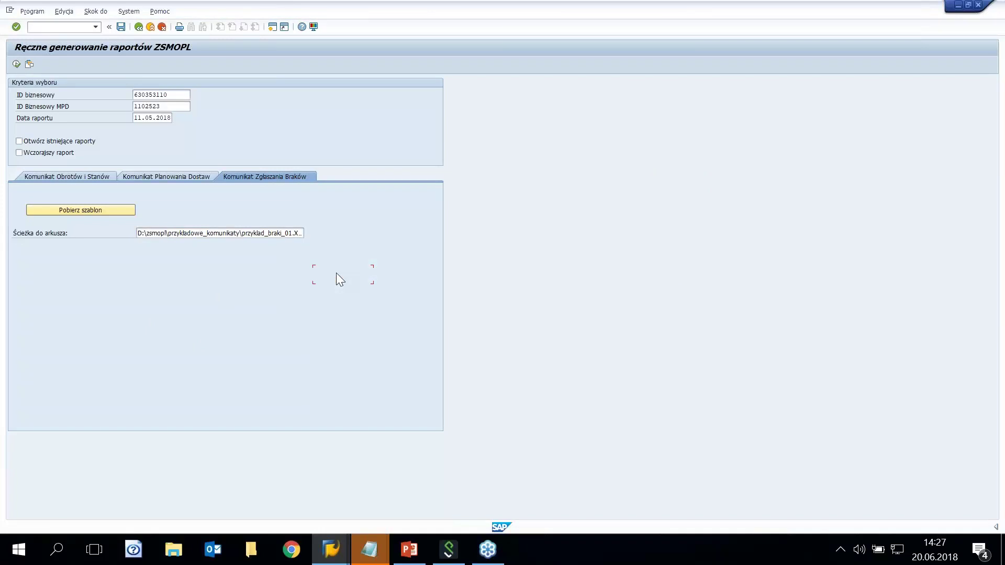
left_click(530, 340)
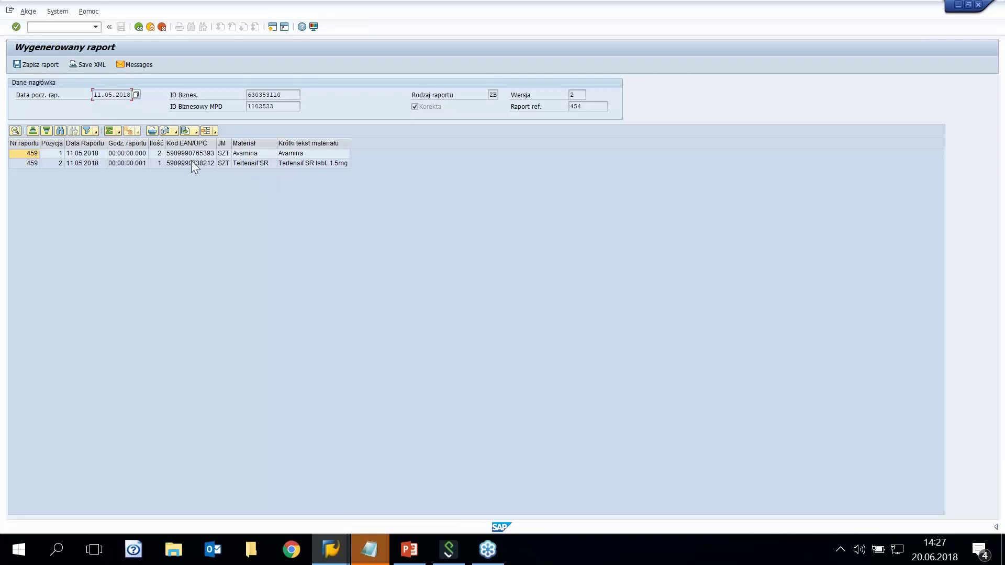
left_click(86, 65)
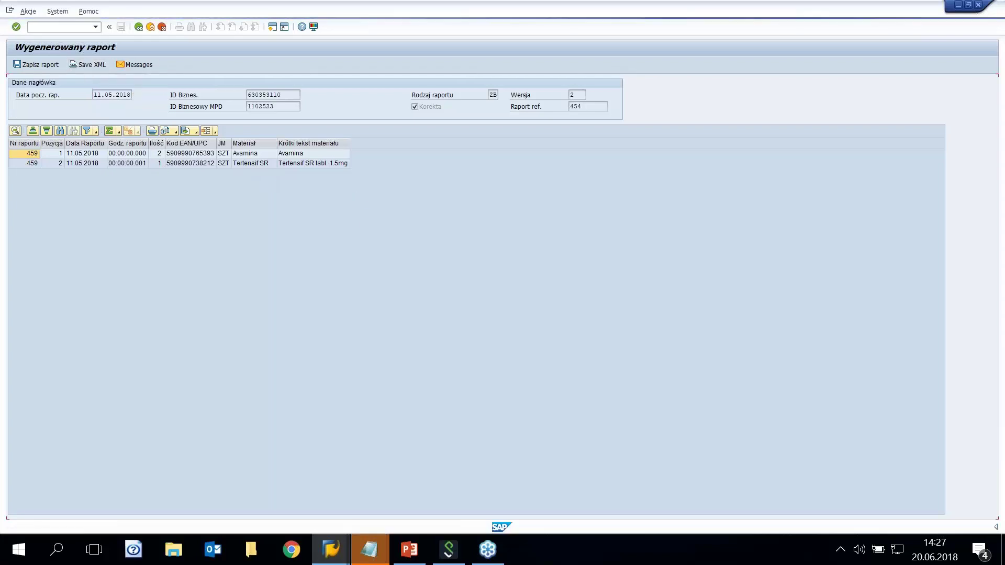
left_click(138, 27)
left_click(138, 26)
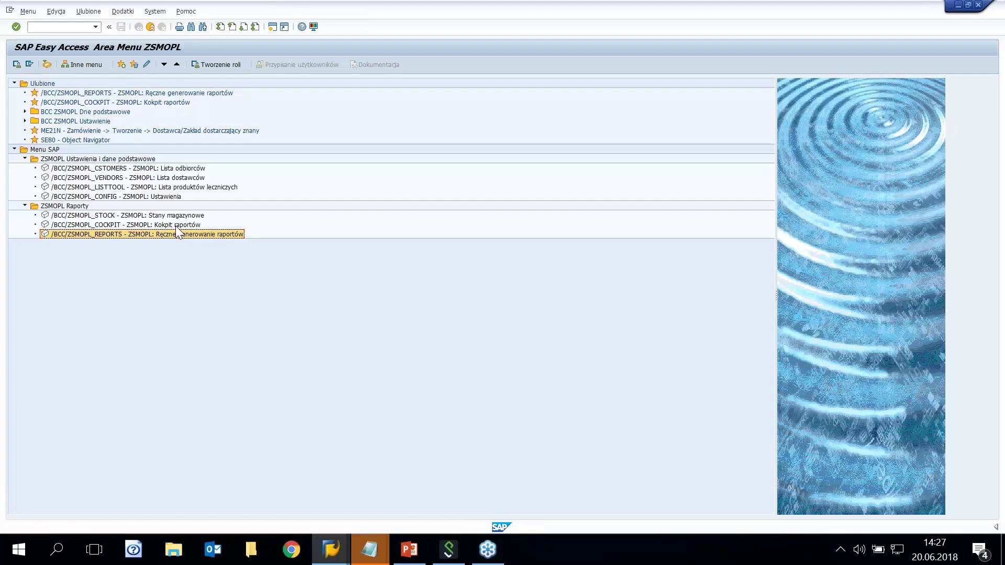
Step: Open the ZSMOPL report cockpit, load the saved variant for OS reports dated 11.05.2018, and run the selection
double_click(175, 225)
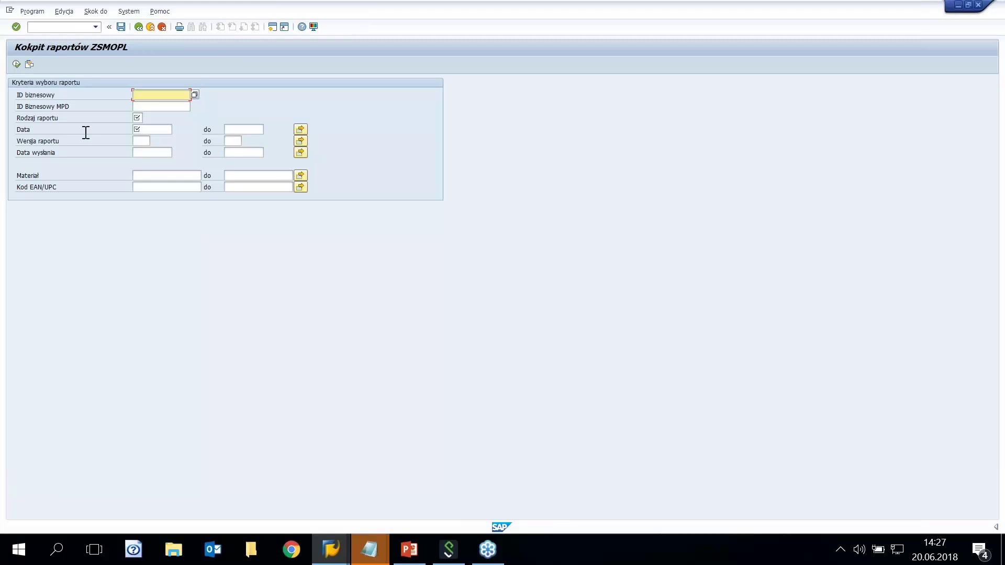
left_click(29, 64)
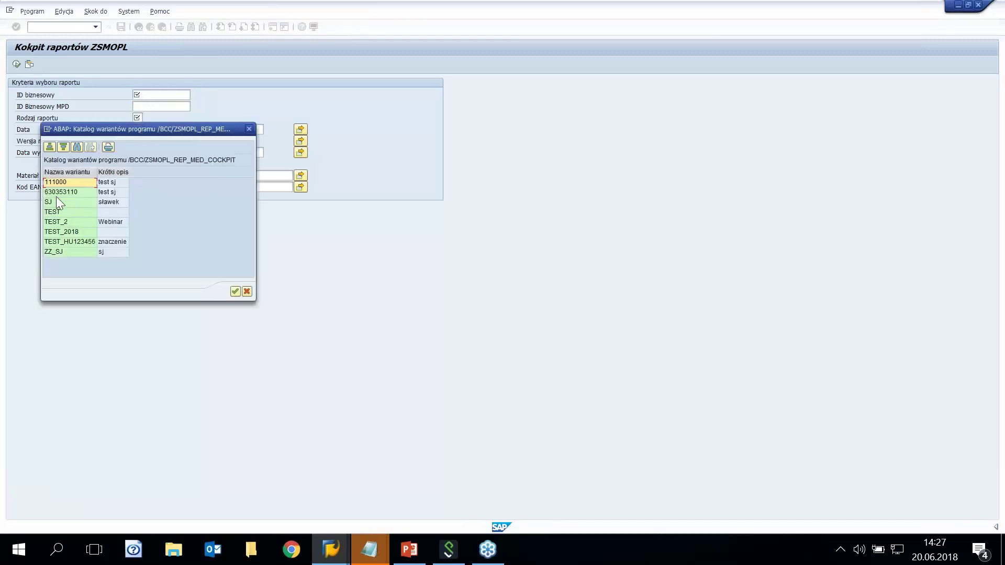
double_click(61, 201)
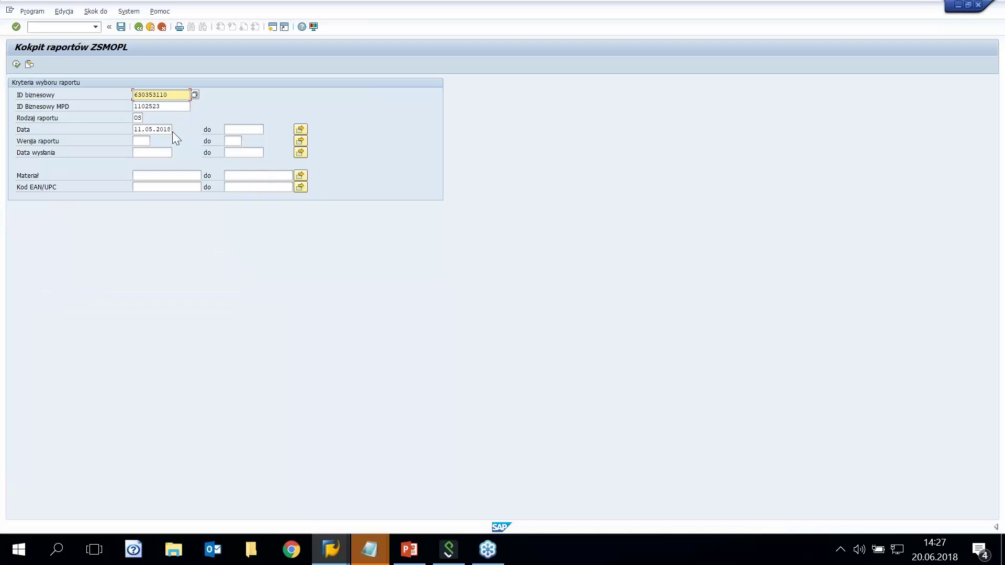
left_click(16, 64)
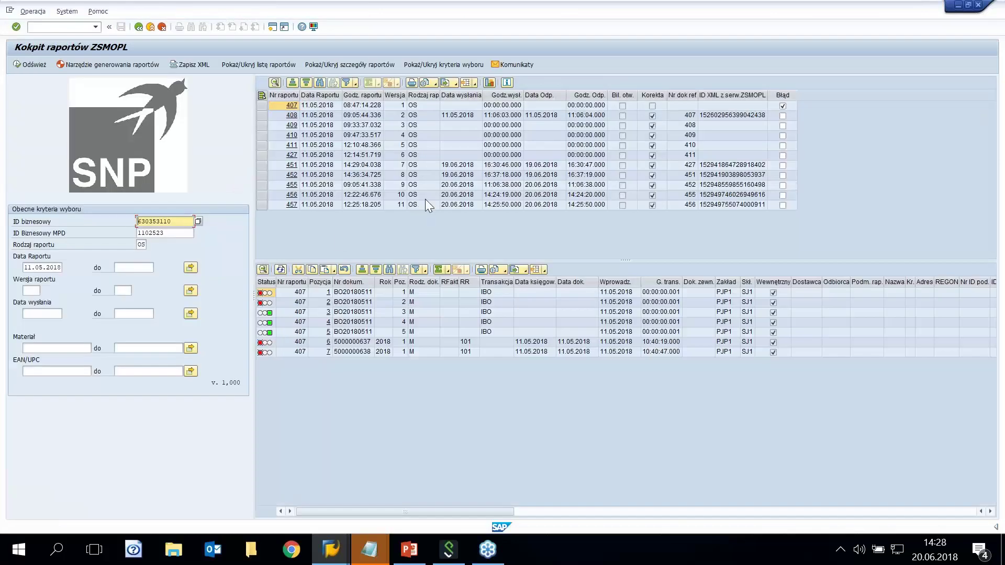
Step: Look up the available report types without changing the selection, and select report 457 in the cockpit's report list to examine it
left_click(145, 245)
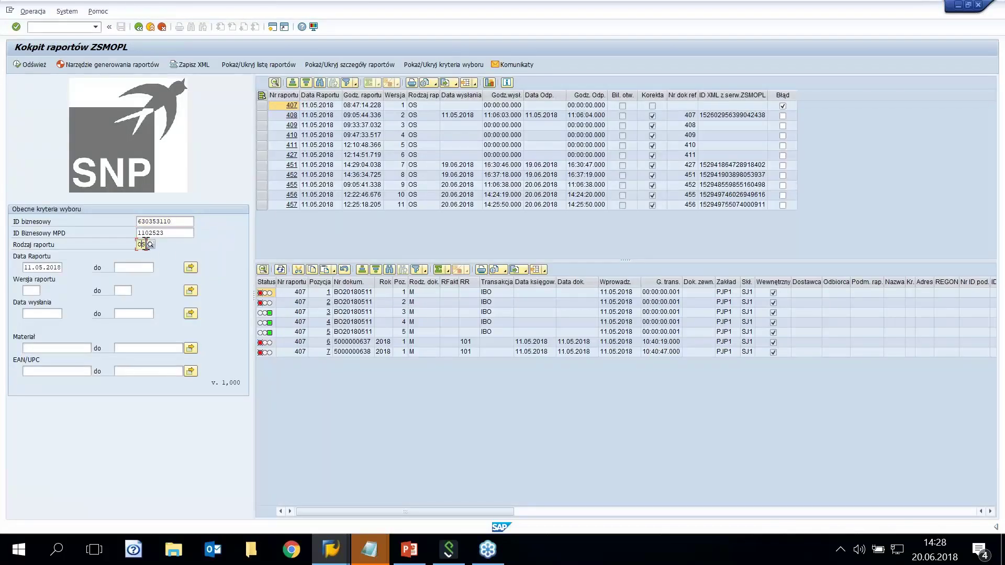
left_click(151, 245)
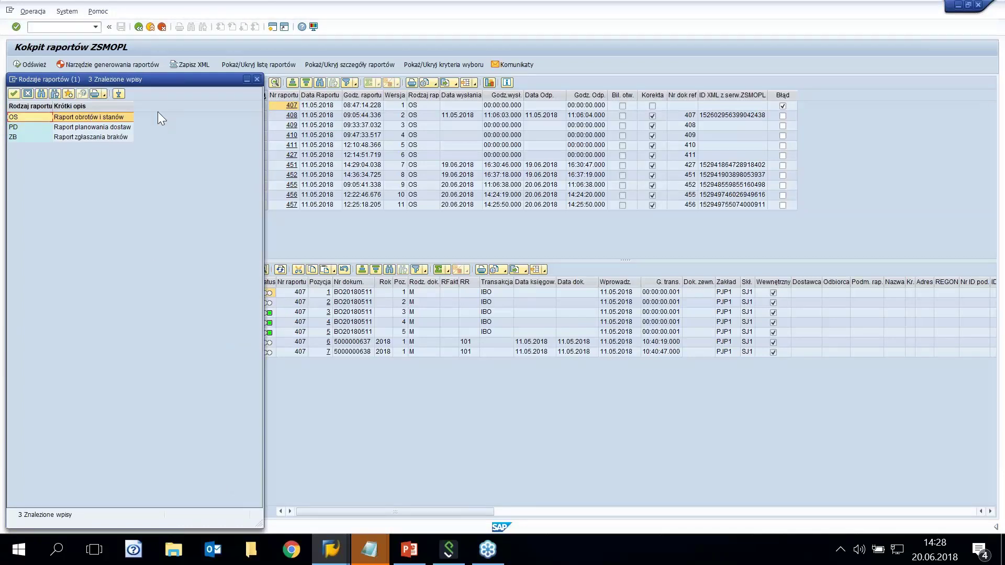
left_click(258, 79)
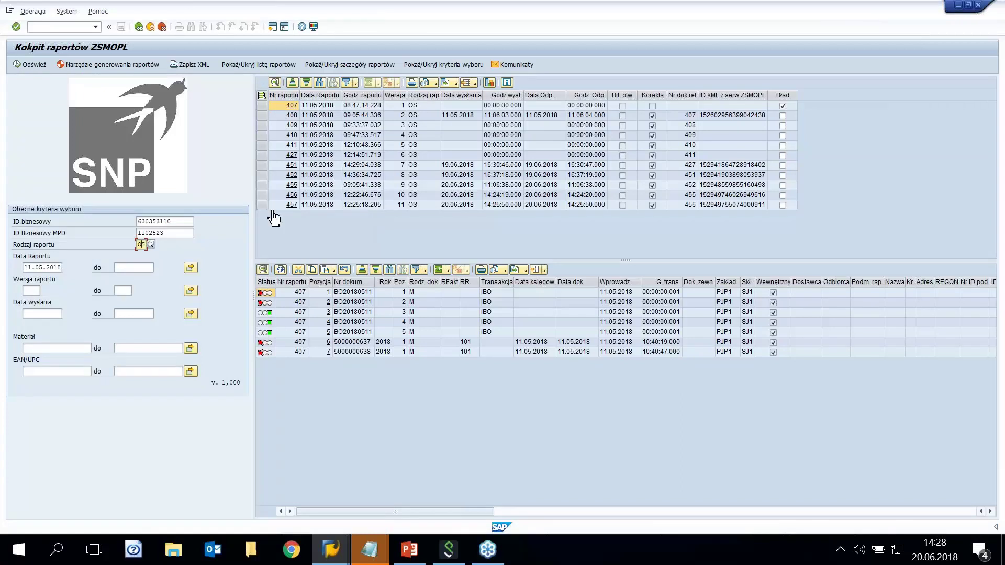
left_click(259, 206)
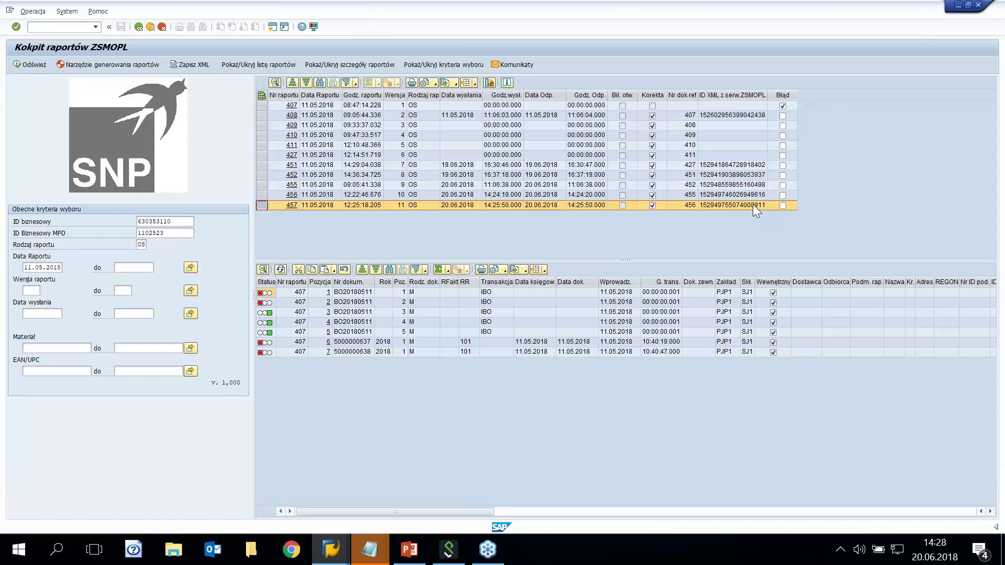
Step: Set the cockpit's report type to PD (delivery planning), refresh the report list, select report 458 to examine it, and go back
left_click(146, 245)
left_click(151, 245)
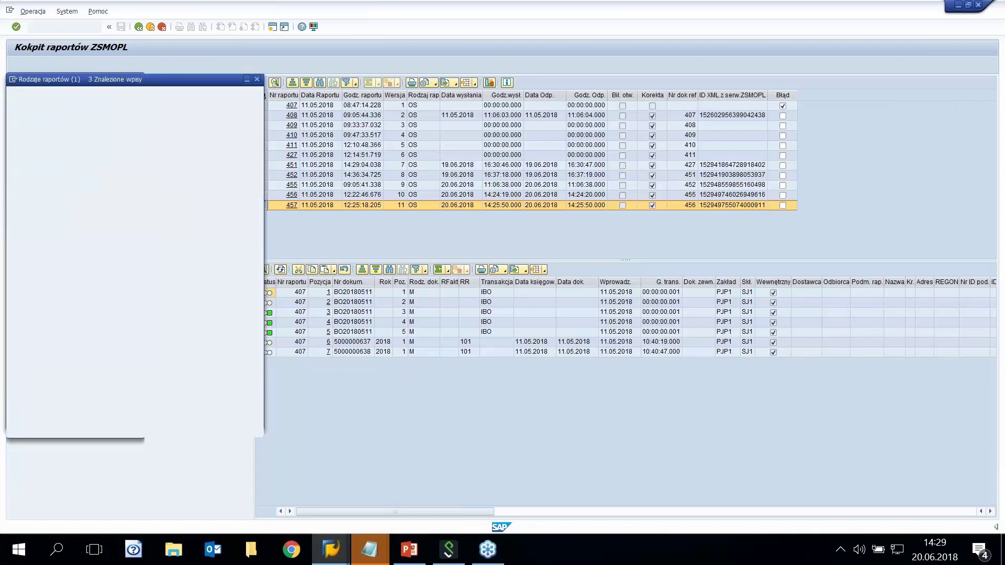
double_click(85, 131)
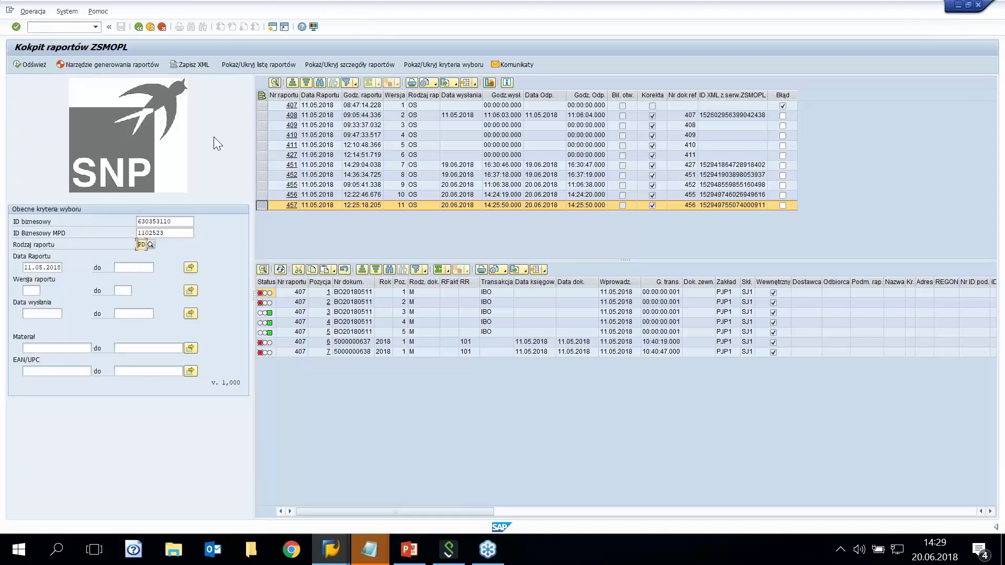
left_click(36, 63)
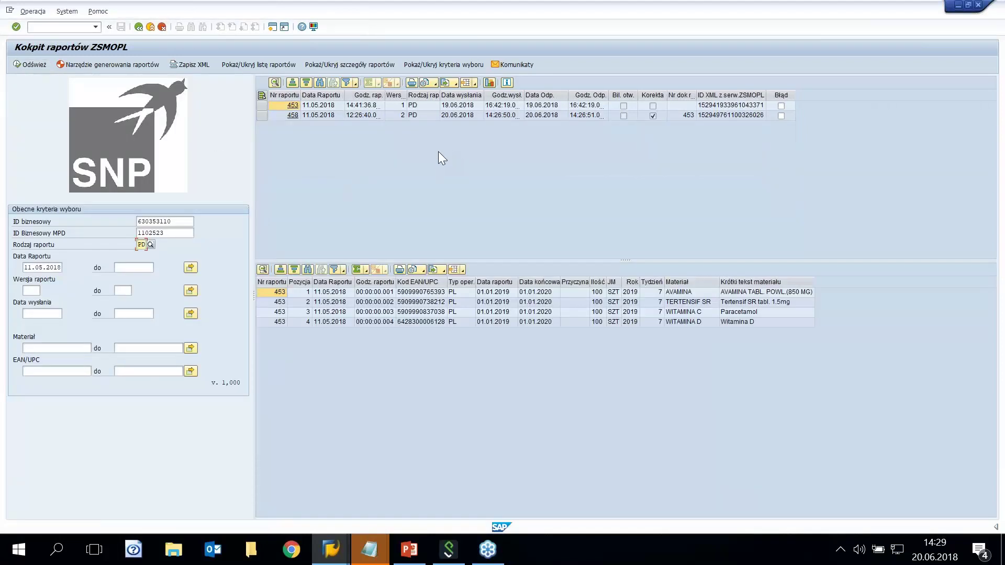
left_click(261, 116)
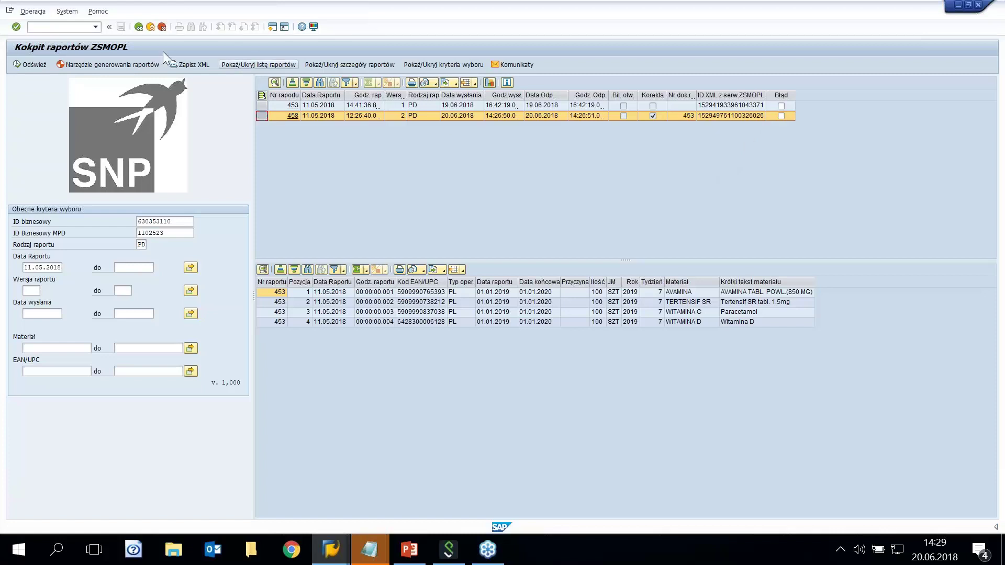
left_click(139, 26)
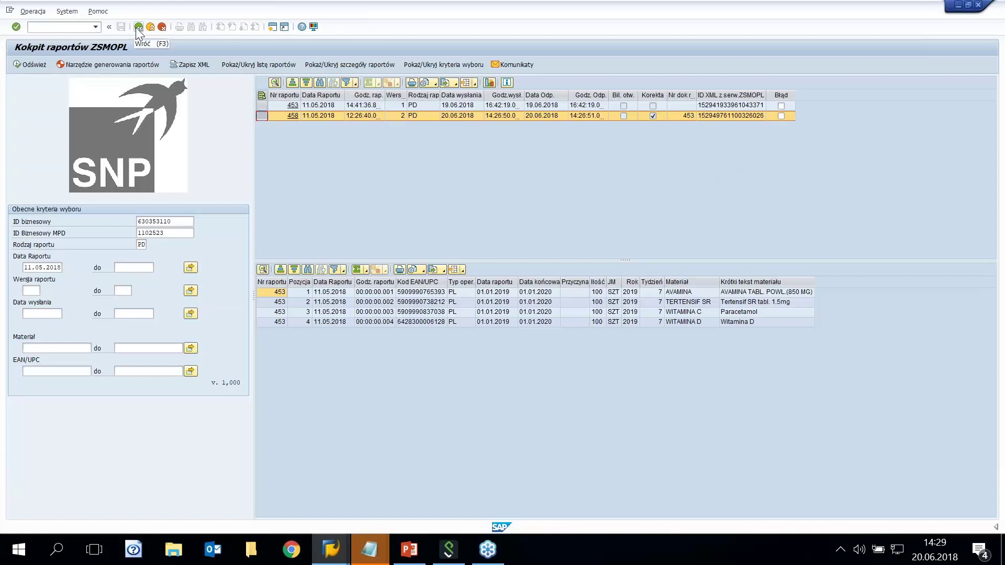